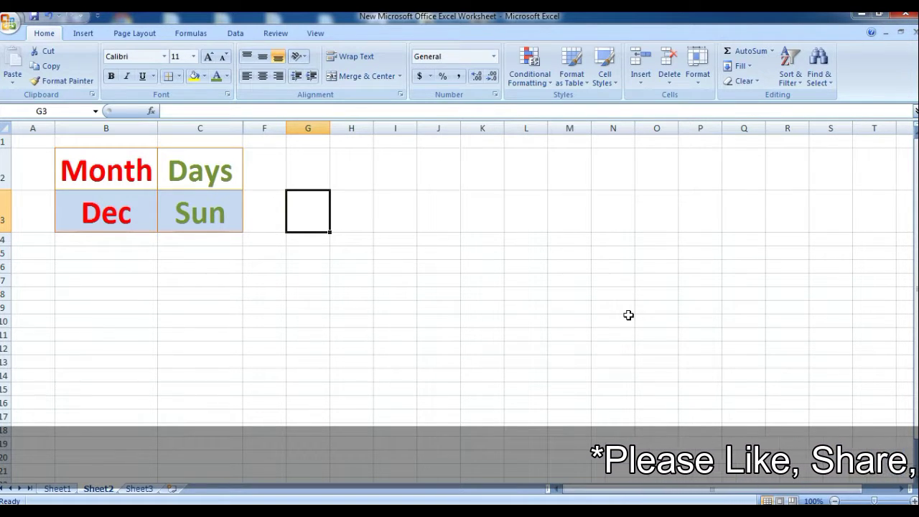
- Pick Jun from the B3 Month drop-down and Sat from the C3 Days drop-down
click(146, 215)
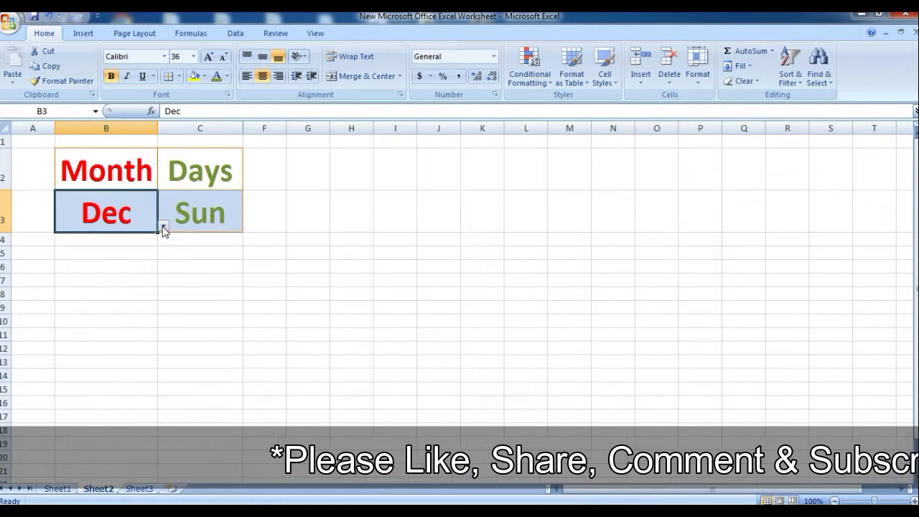
click(164, 226)
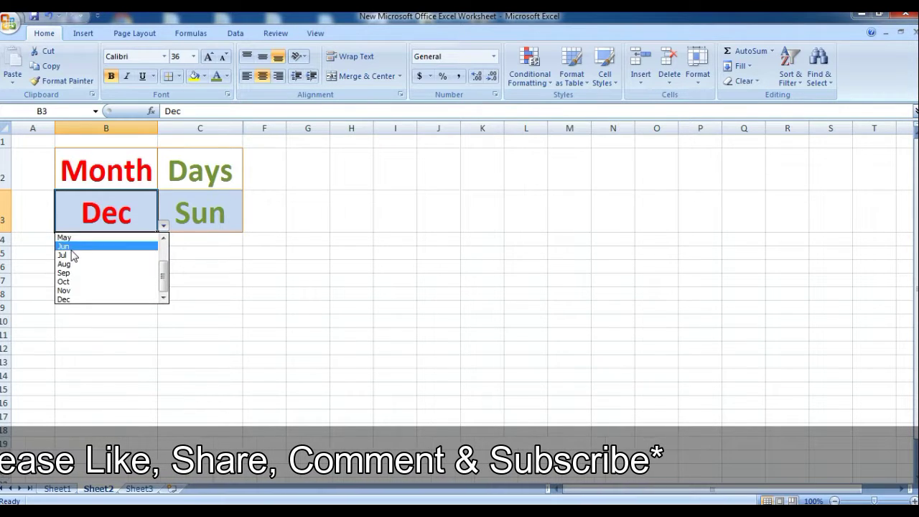
click(72, 246)
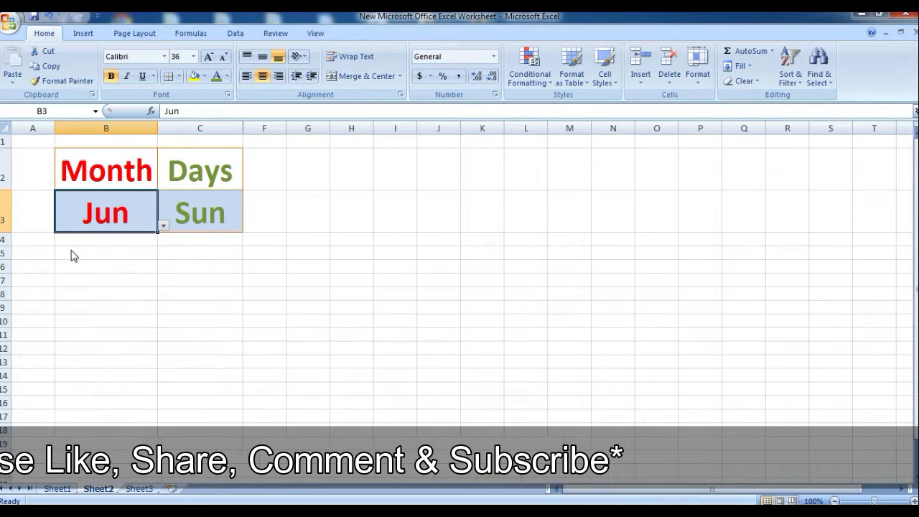
click(204, 213)
click(249, 225)
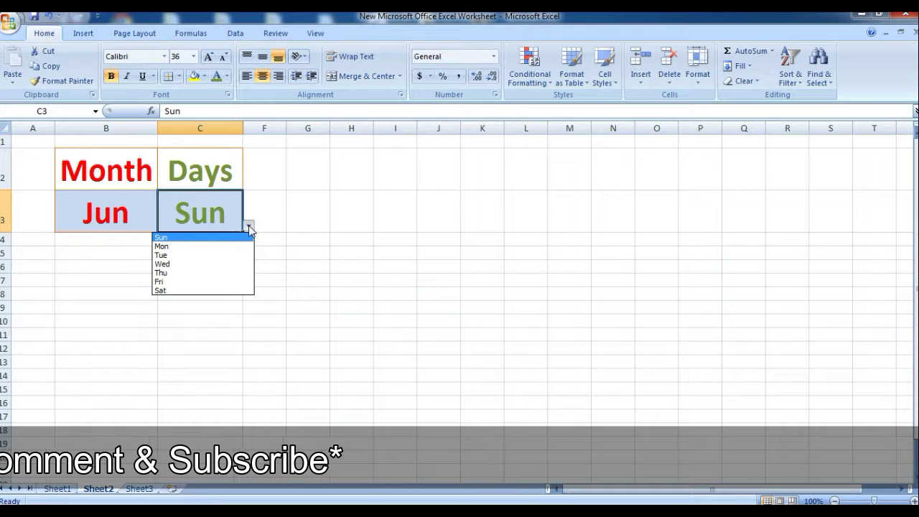
click(161, 291)
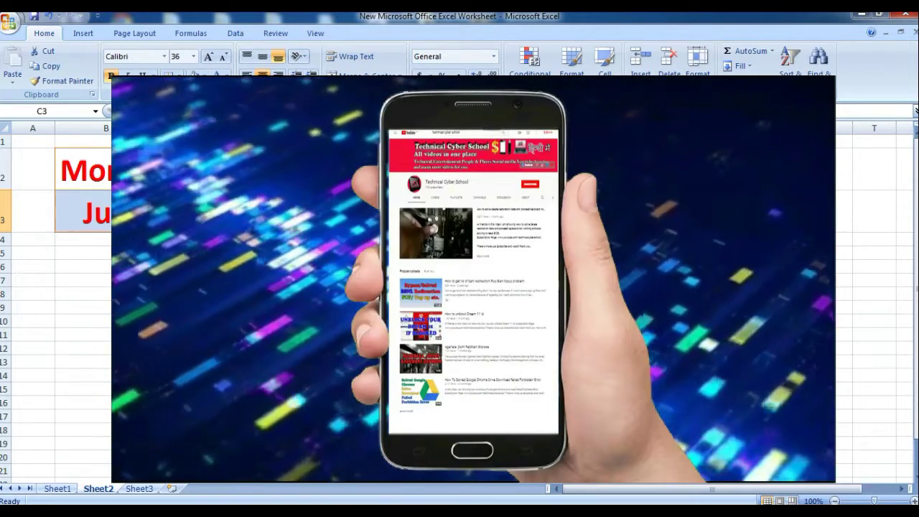
- Select cell L4 to begin the month list
click(506, 239)
text(J)
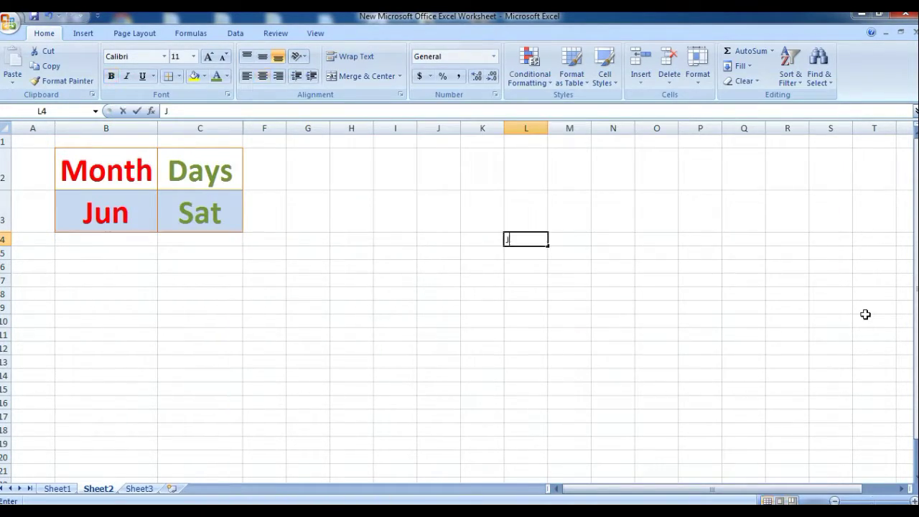
- Enter Jan in L4 and AutoFill it down to L15 for Jan through Dec
text(an)
click(538, 379)
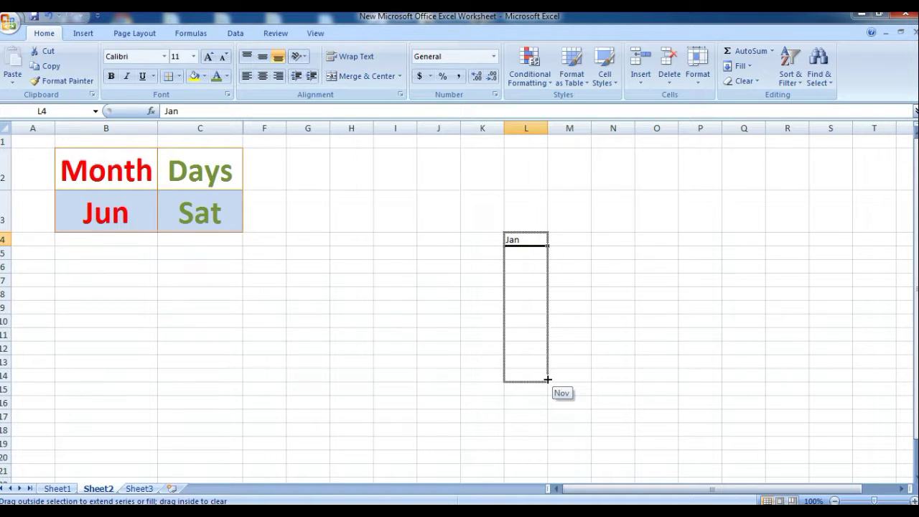
drag(548, 392, 548, 394)
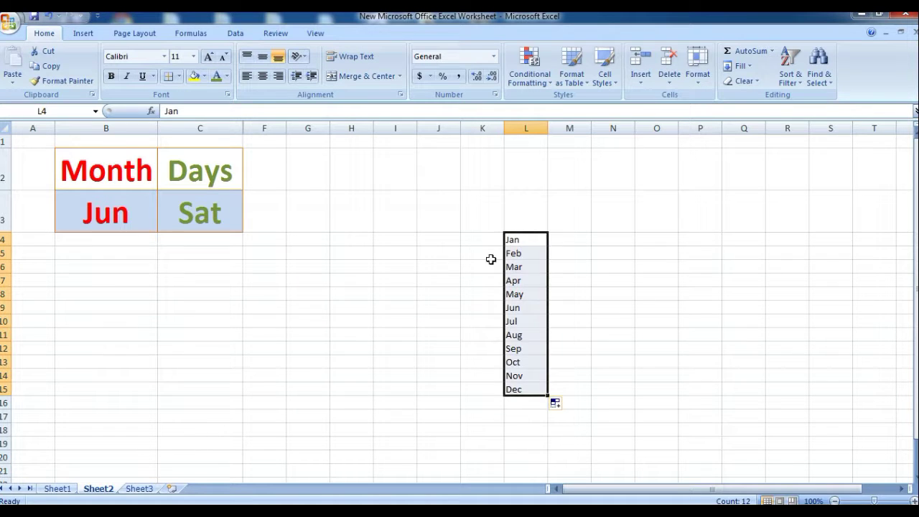
drag(525, 239, 523, 351)
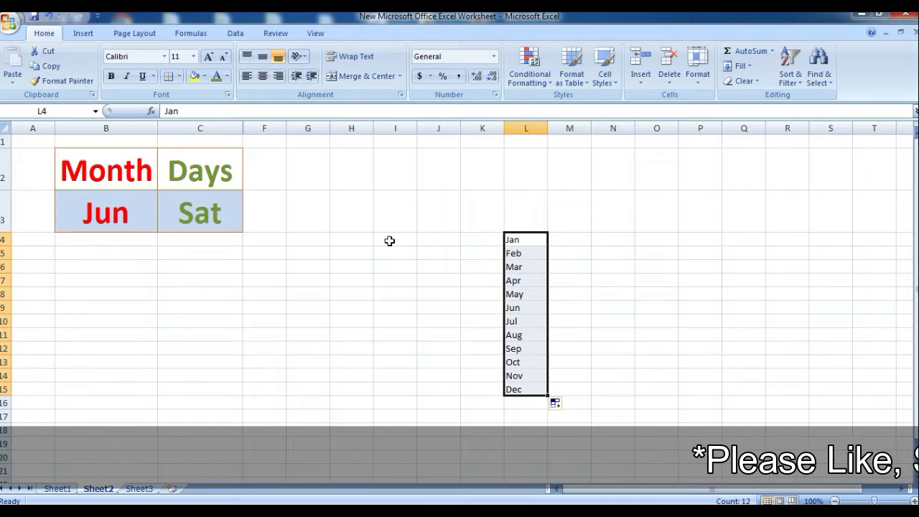
click(390, 240)
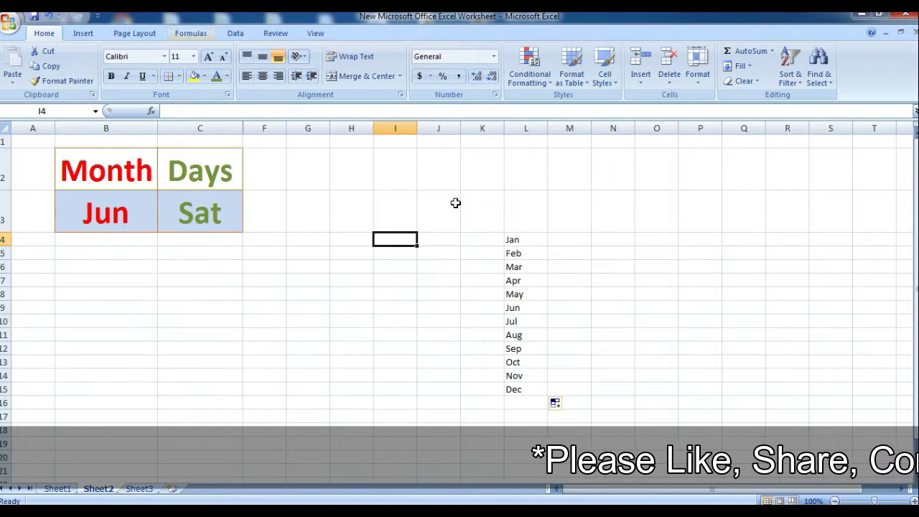
- Give I4 List data validation sourced from the months in $L$4:$L$15
click(237, 31)
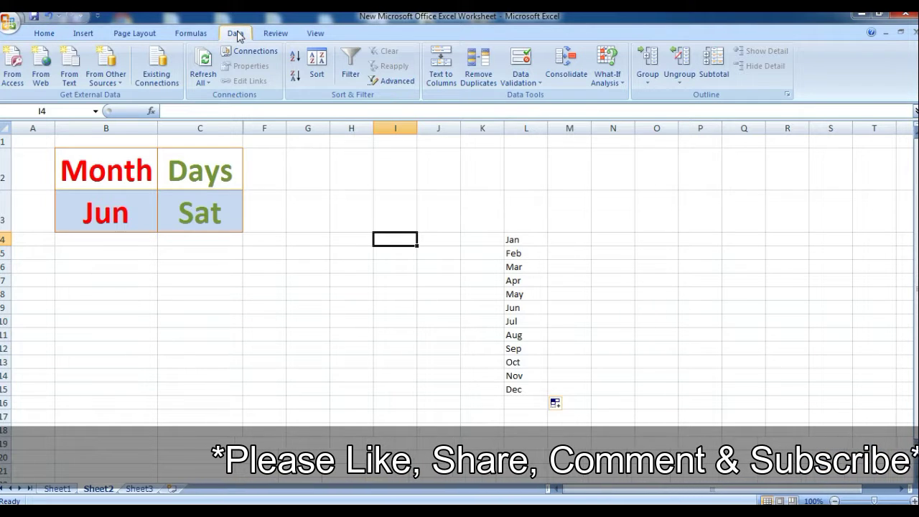
click(537, 83)
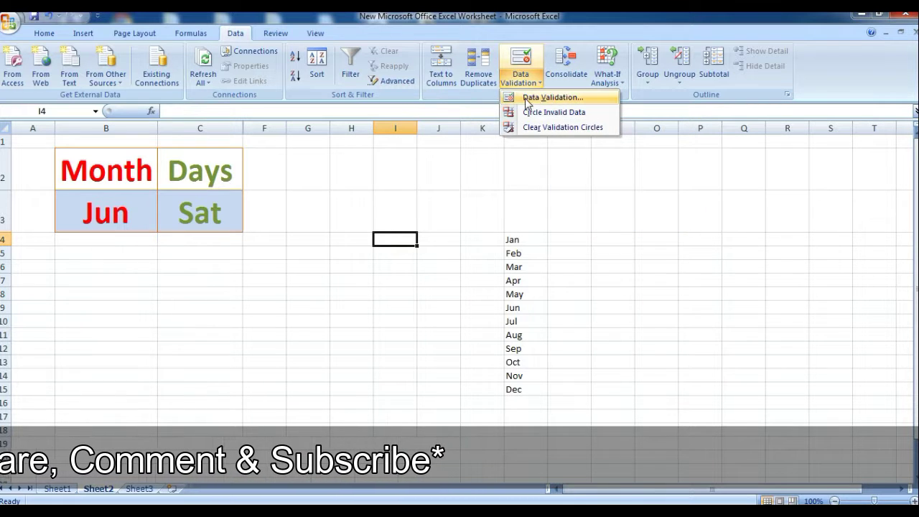
click(531, 99)
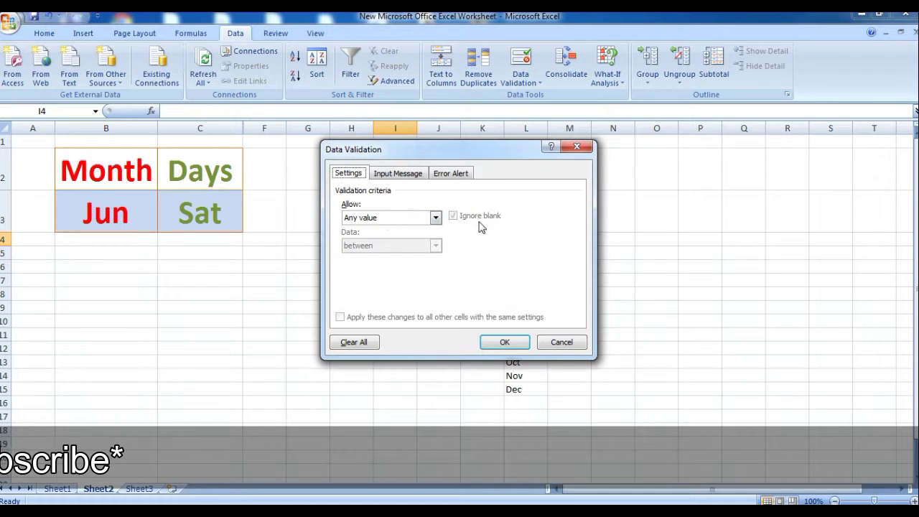
click(436, 217)
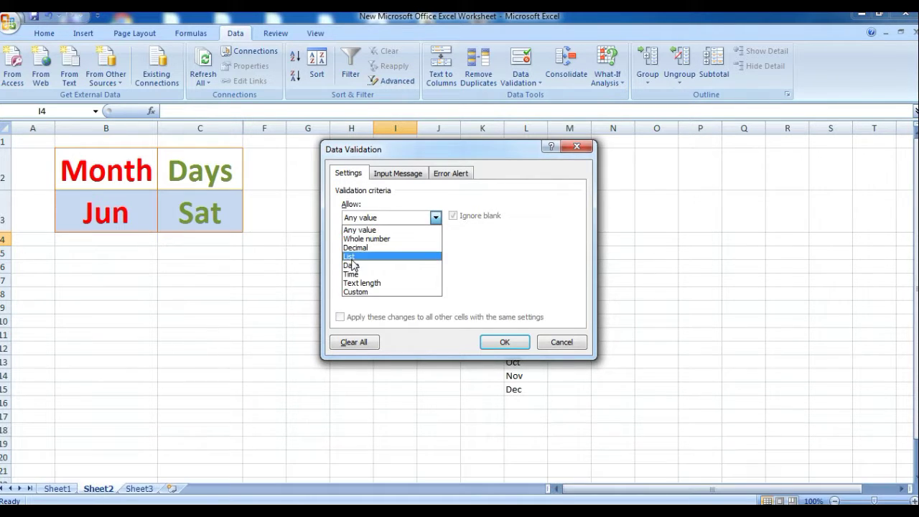
click(352, 257)
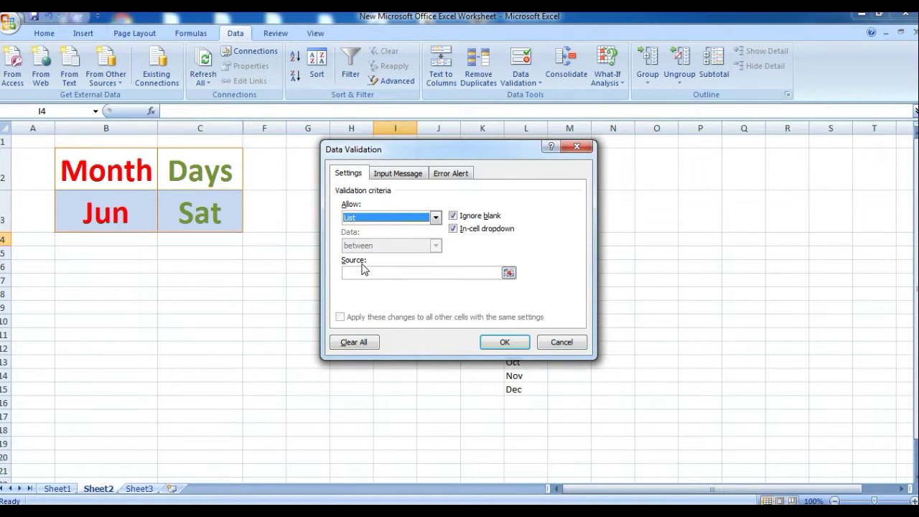
drag(445, 160, 737, 134)
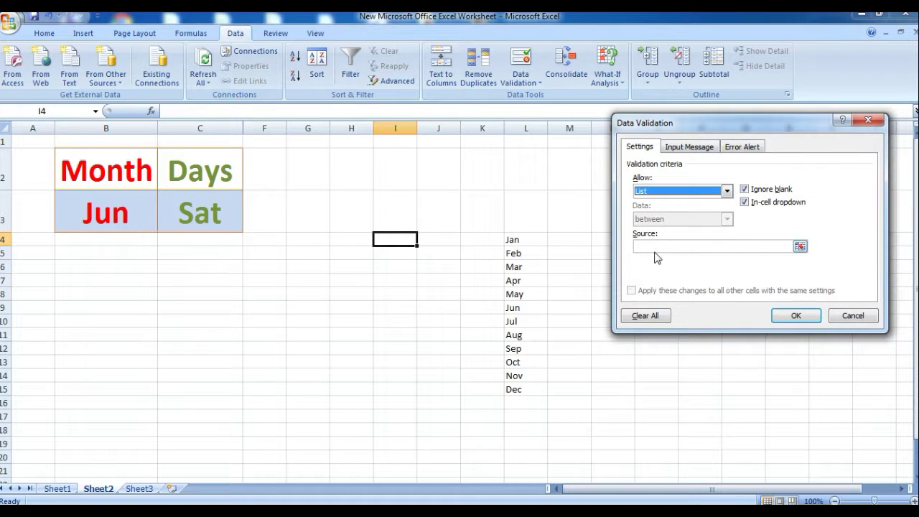
click(647, 247)
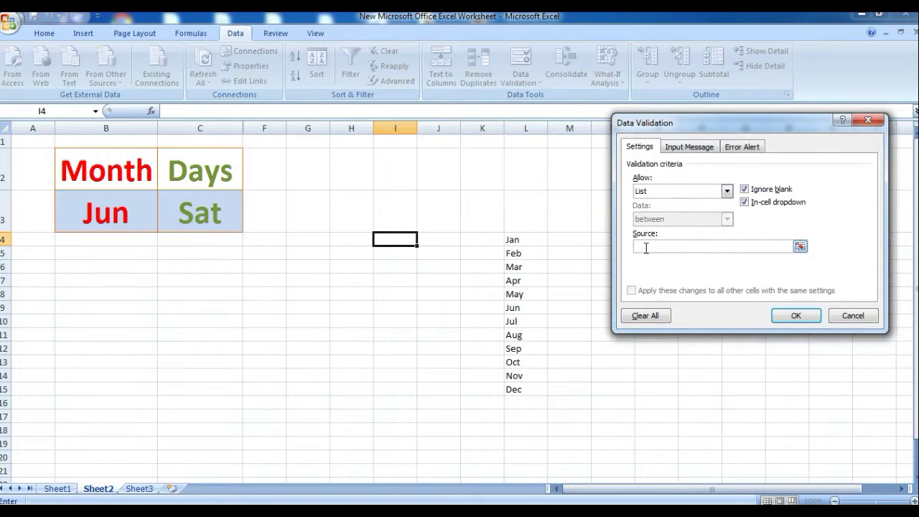
drag(519, 237, 517, 279)
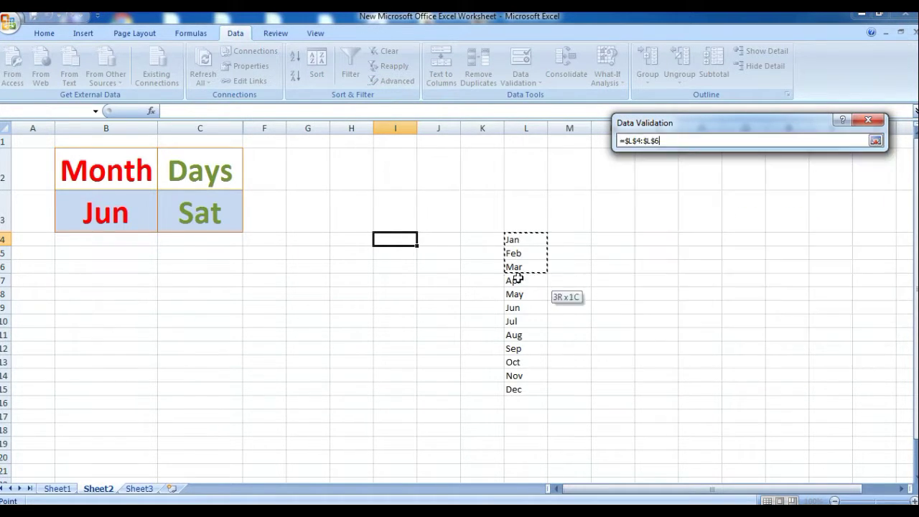
drag(519, 352, 522, 389)
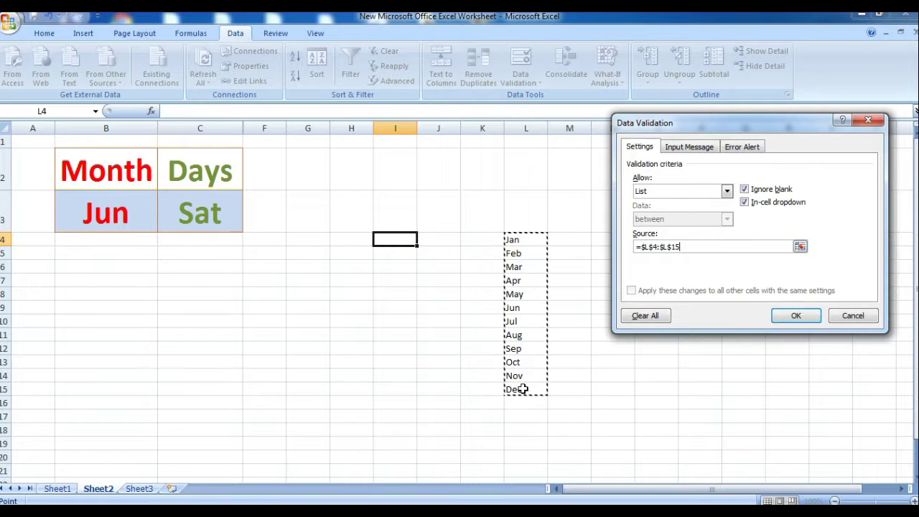
click(810, 318)
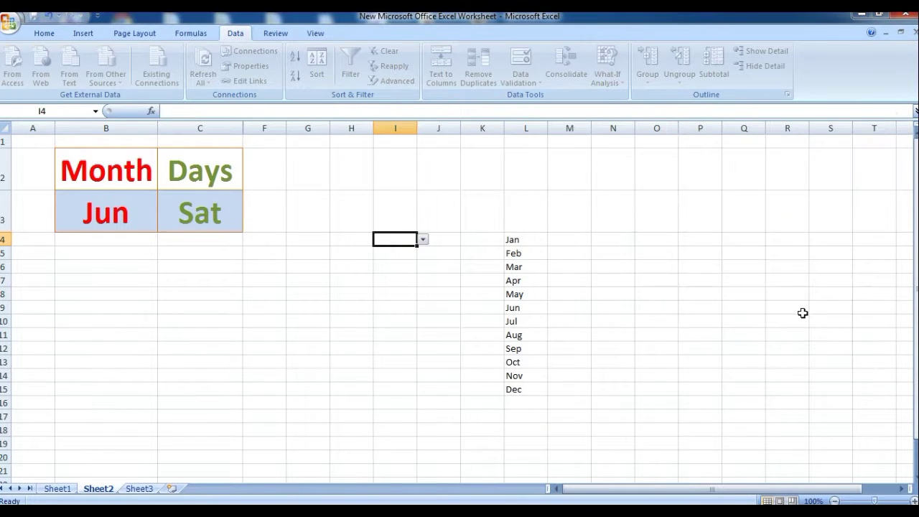
- Check the new I4 month drop-down, then enter the header Month in I3
click(423, 240)
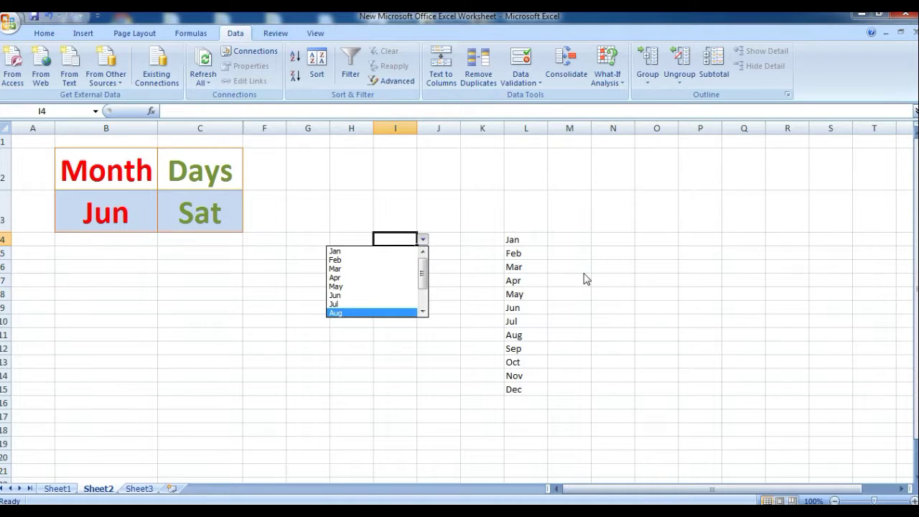
key(Escape)
drag(517, 249, 518, 376)
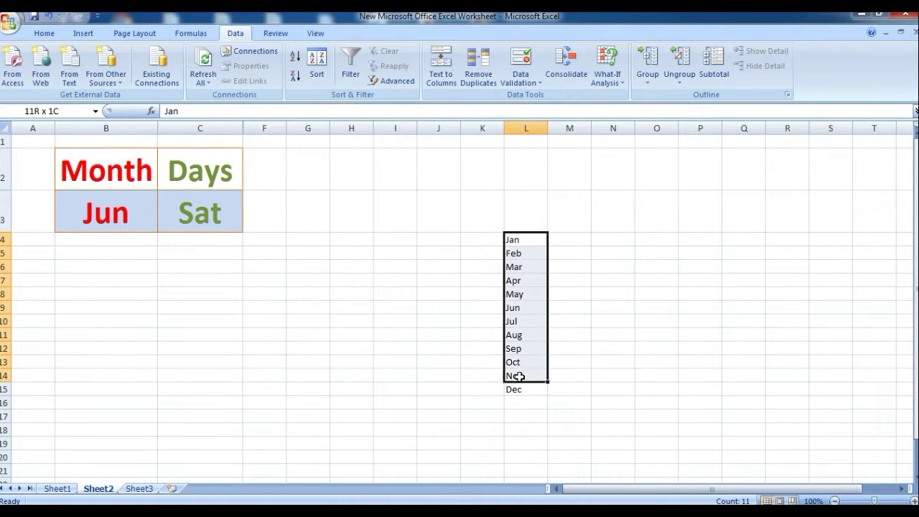
click(424, 238)
text(M)
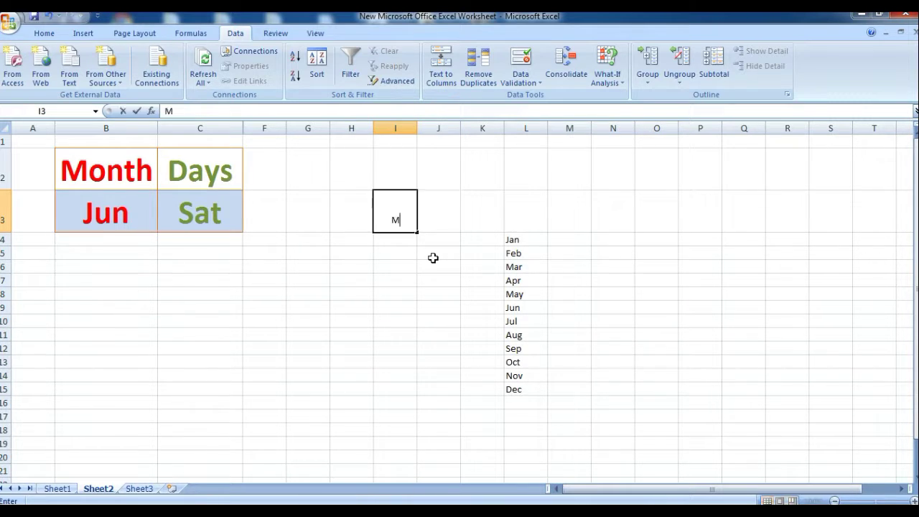
text(onth)
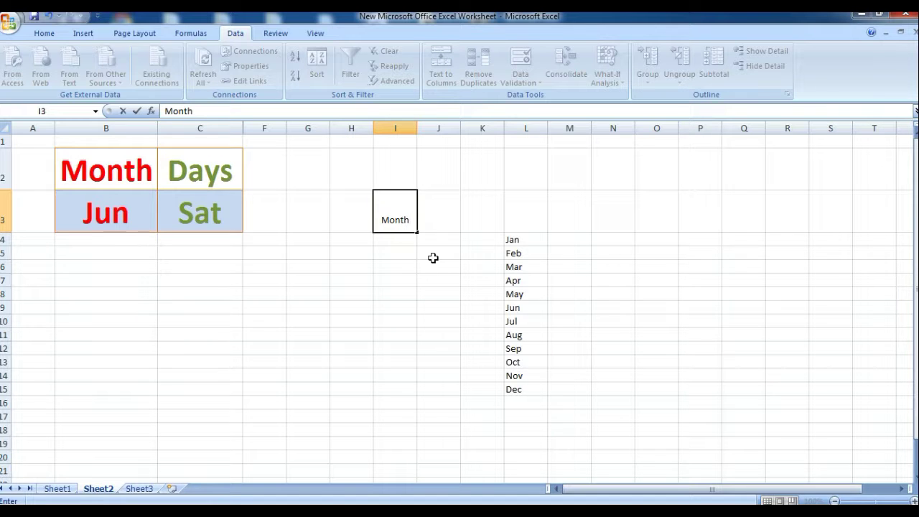
click(433, 258)
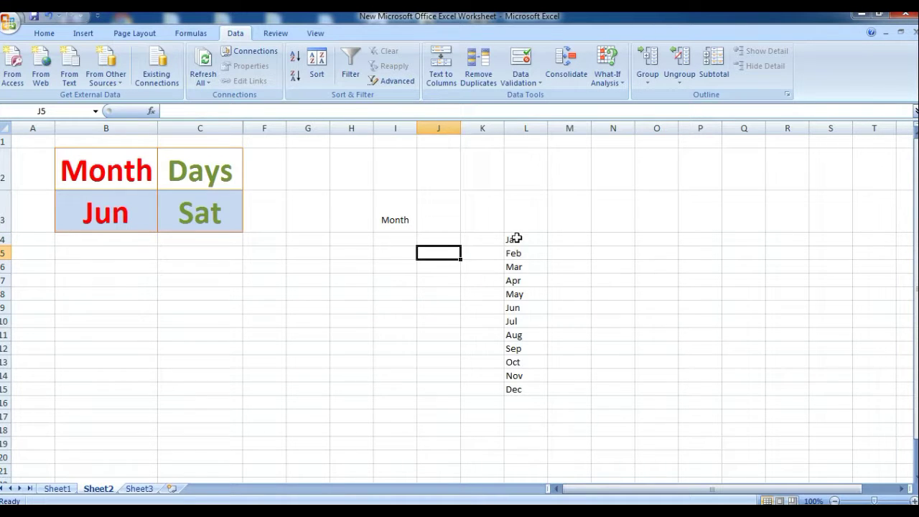
- Hide column L holding the month source list
click(522, 125)
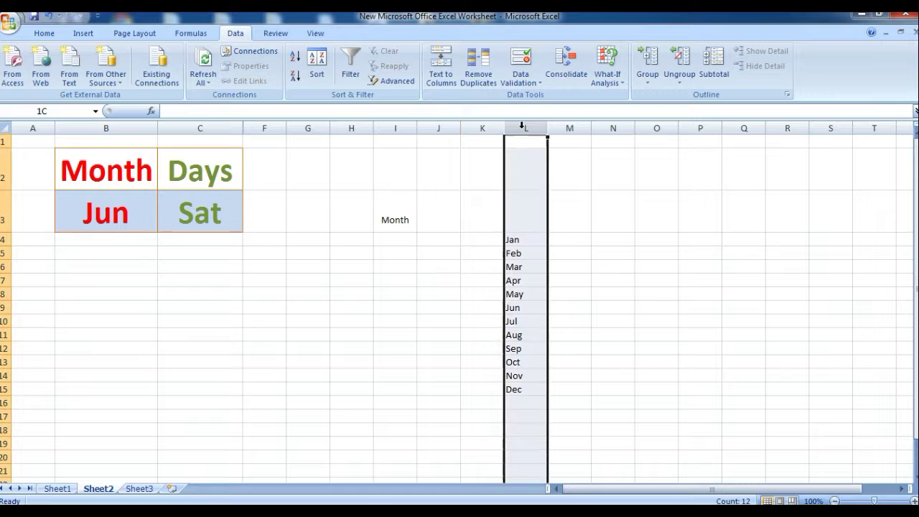
right_click(522, 126)
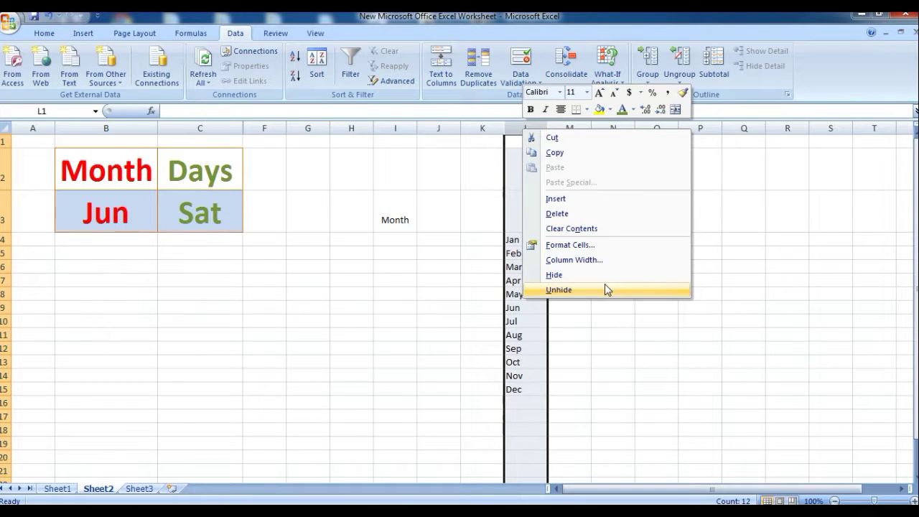
click(554, 275)
click(656, 253)
- Choose Jan from the I4 month drop-down
click(392, 224)
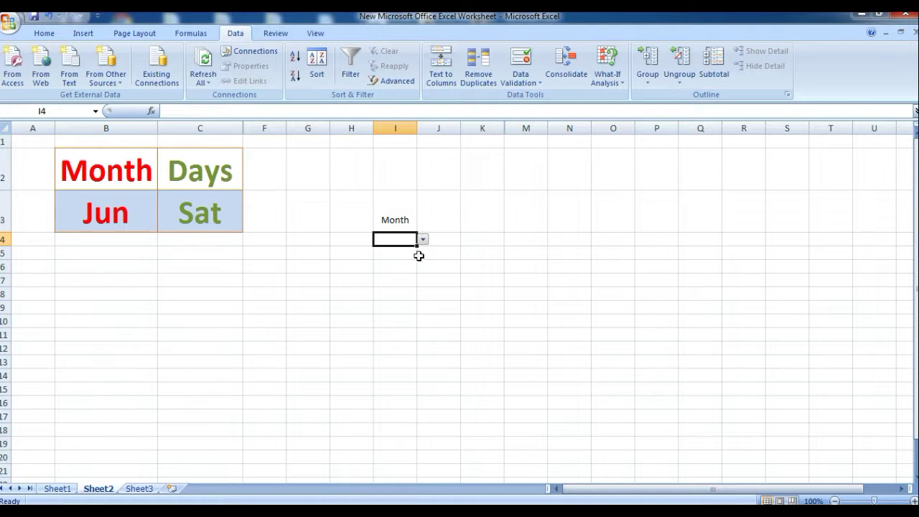
click(423, 239)
click(349, 251)
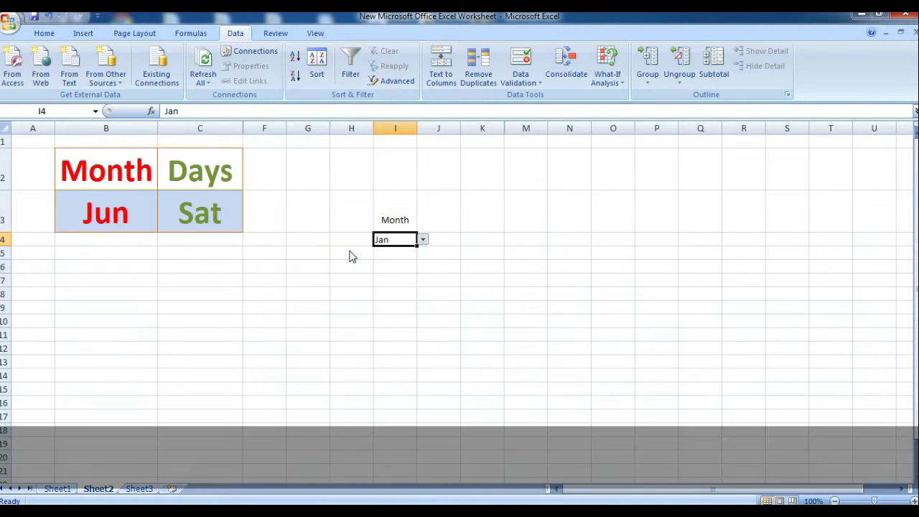
click(44, 33)
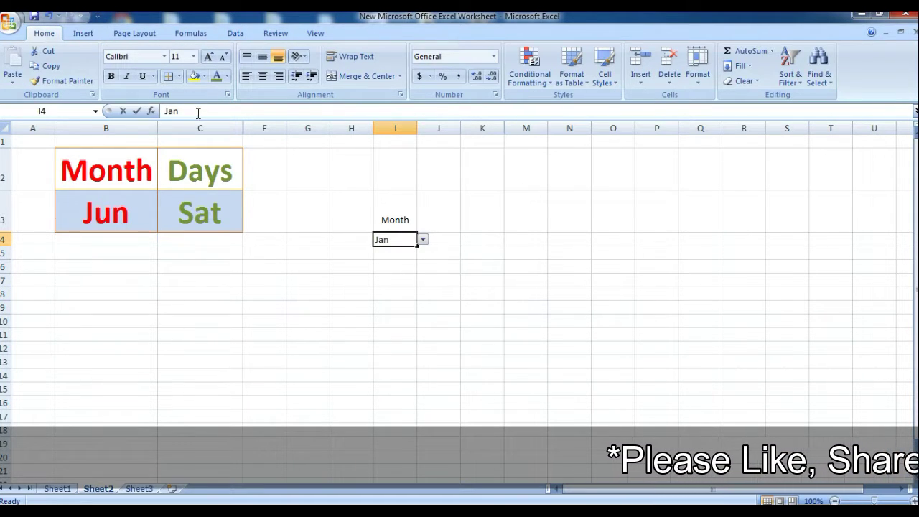
- Format the Jan in I4 dark blue, bold, italic at size 22
double_click(171, 111)
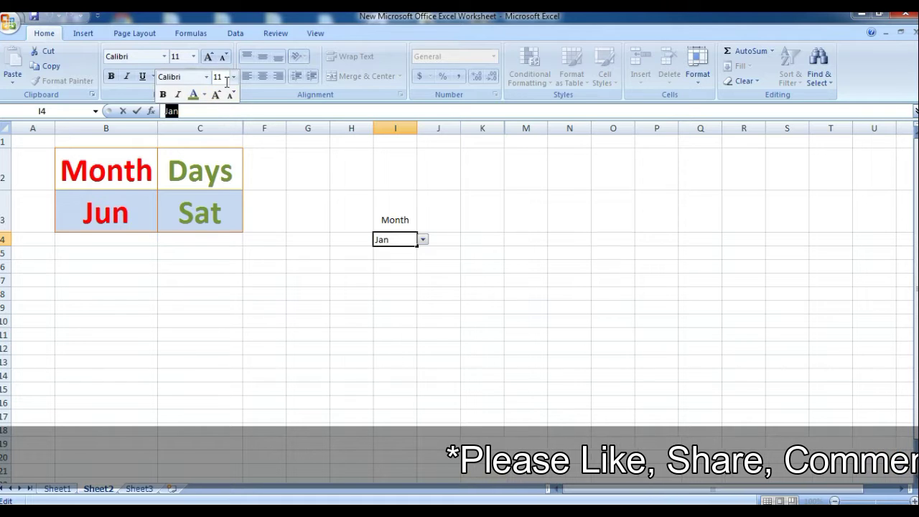
click(204, 94)
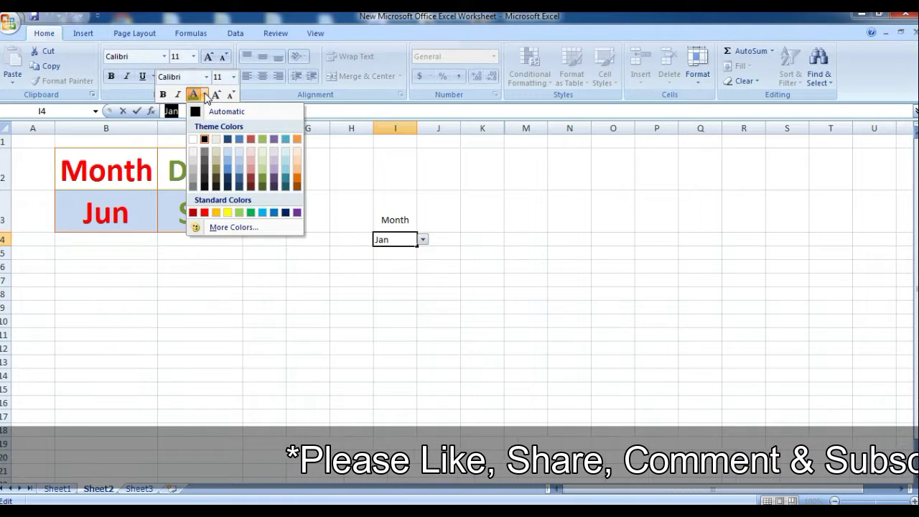
click(229, 172)
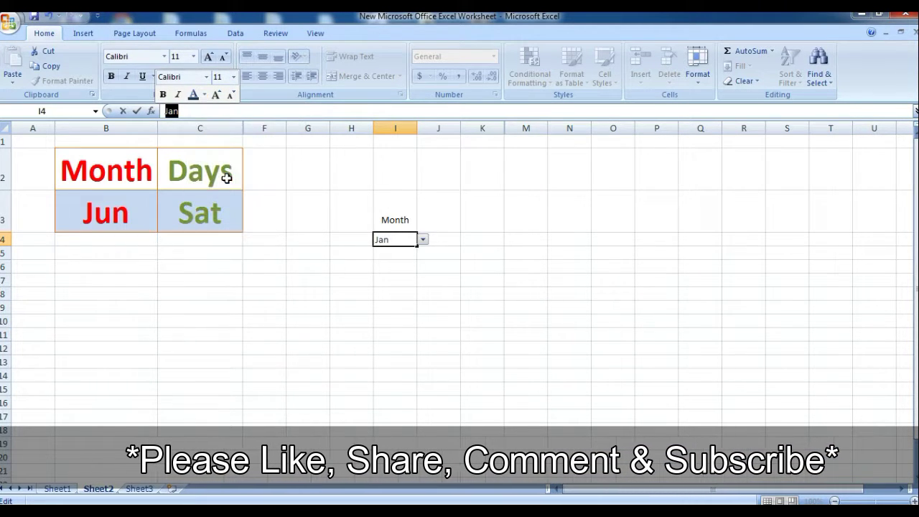
click(163, 94)
click(177, 96)
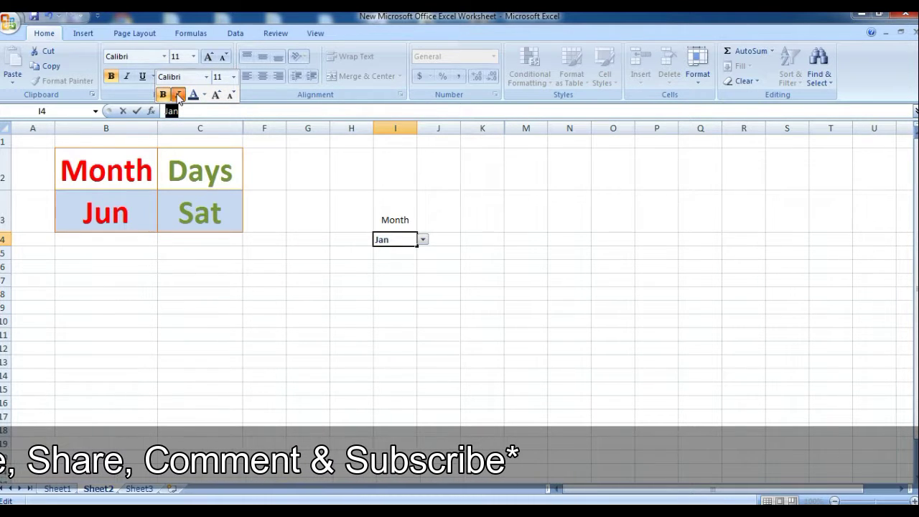
click(216, 95)
click(216, 95)
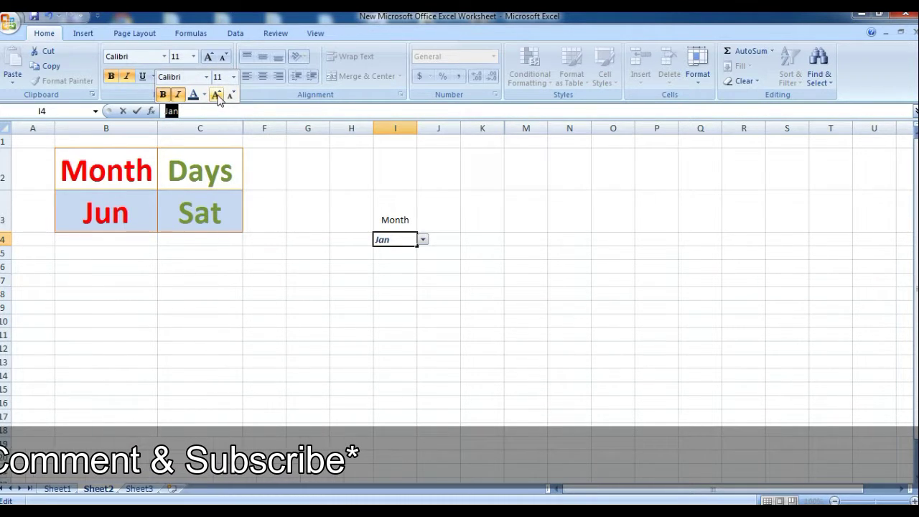
click(216, 95)
click(216, 94)
click(216, 95)
click(216, 95)
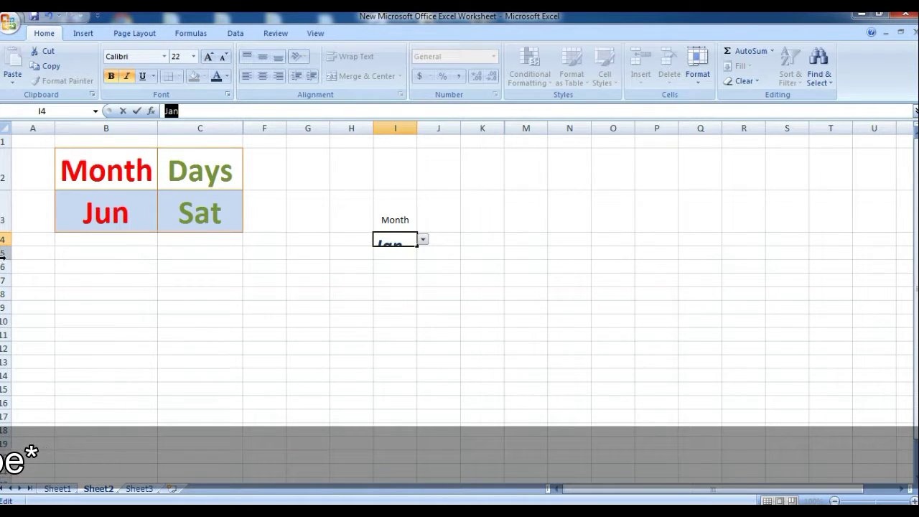
drag(4, 262, 4, 252)
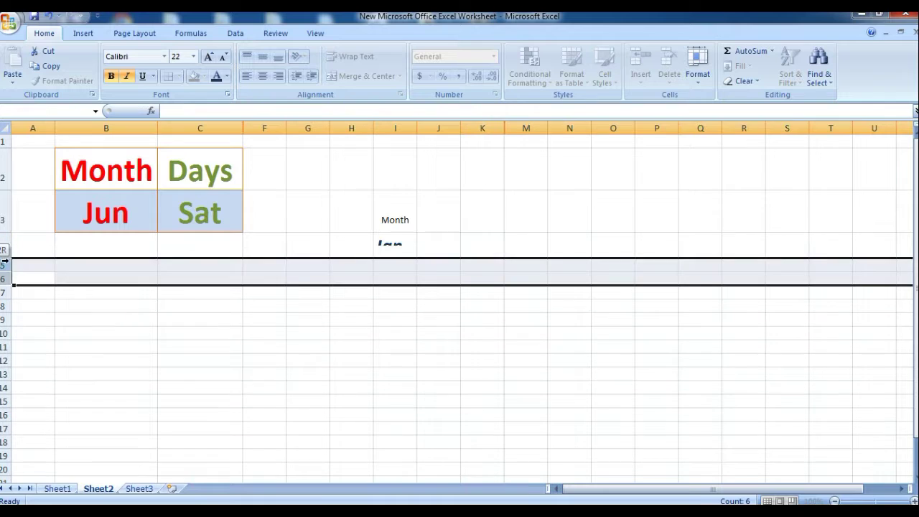
- Set the Month header in I3 to size 20 Cambria
click(404, 243)
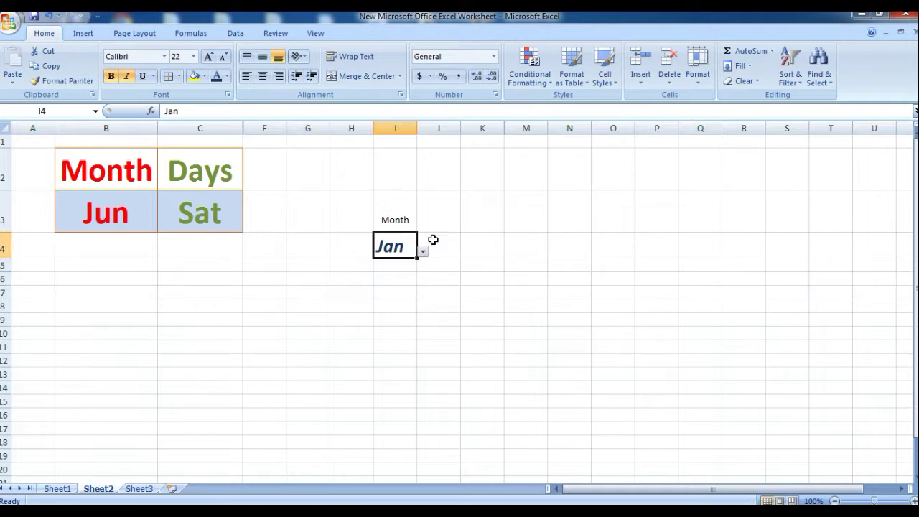
click(459, 297)
click(401, 252)
click(399, 213)
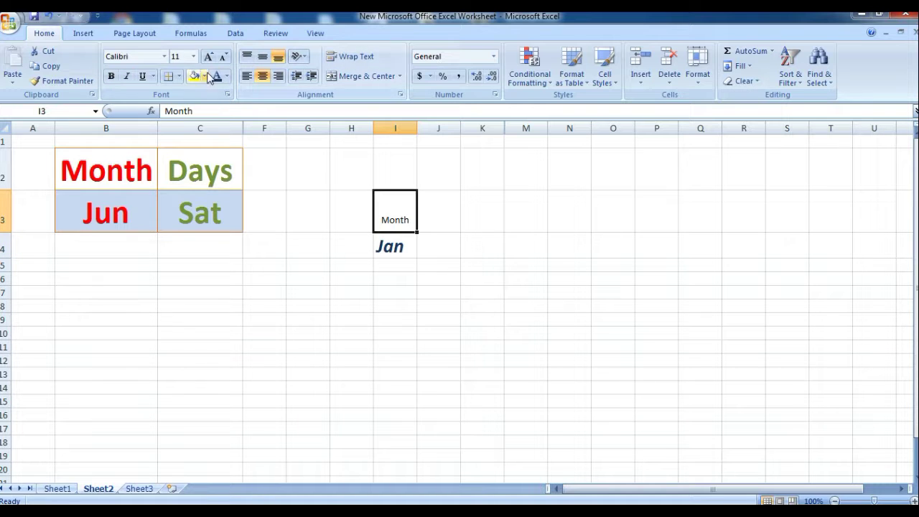
click(179, 162)
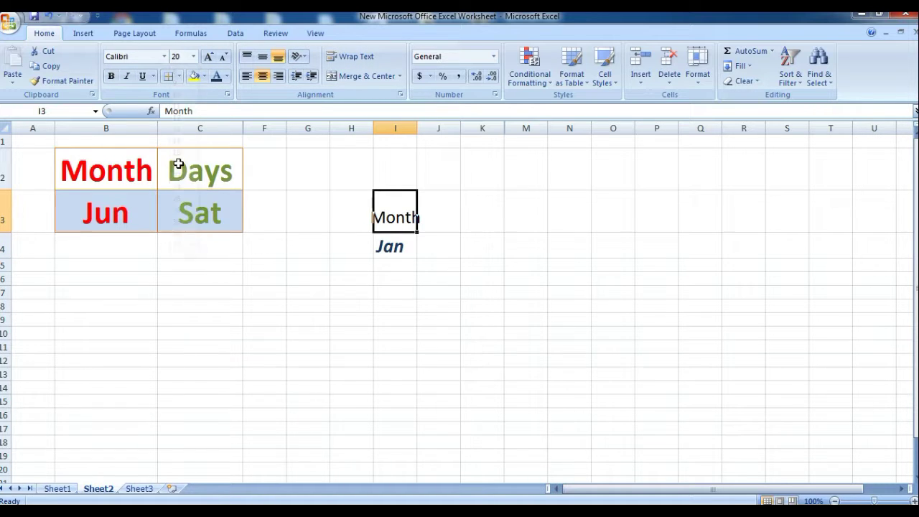
click(165, 57)
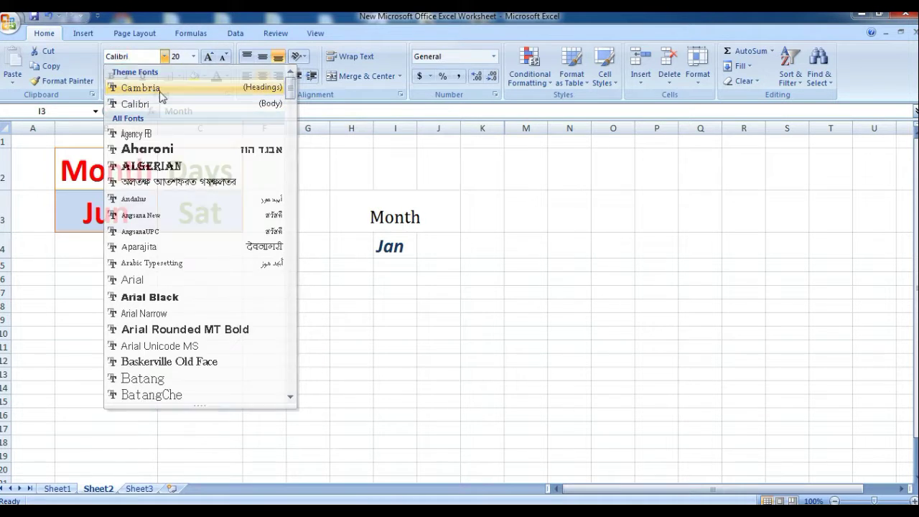
click(160, 89)
- Choose Apr from the I4 month drop-down
click(482, 248)
click(405, 242)
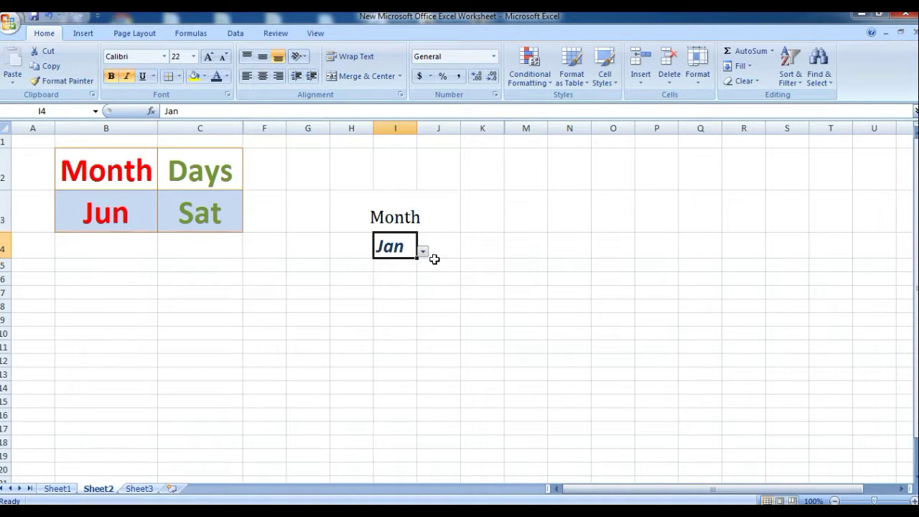
click(423, 251)
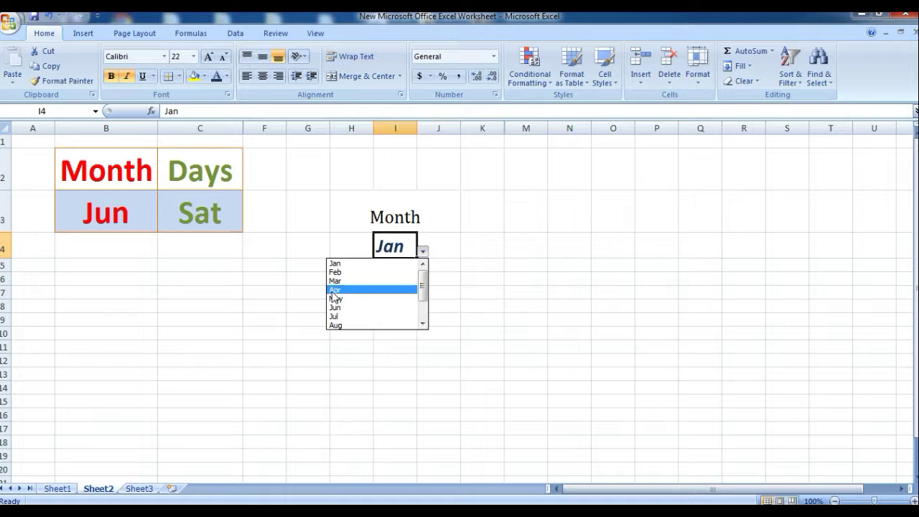
click(334, 289)
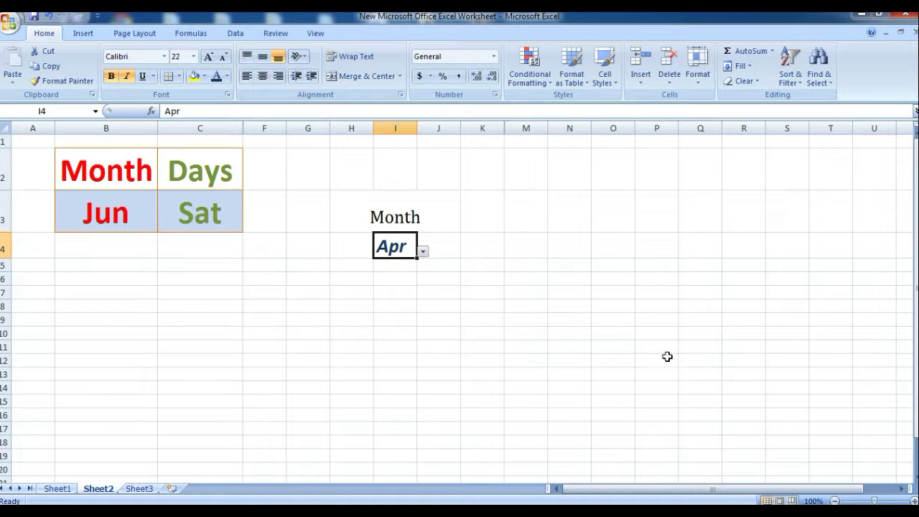
click(486, 244)
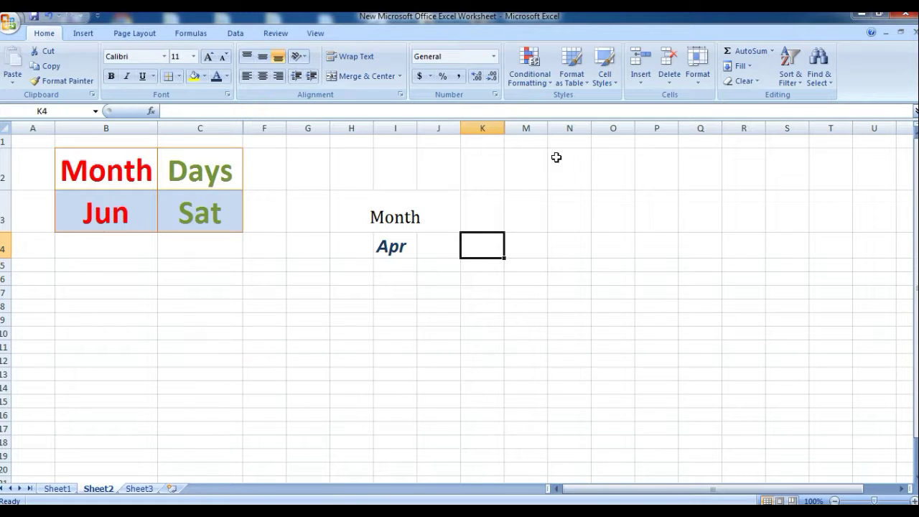
- Open the Data Validation options and close them unchanged
click(234, 33)
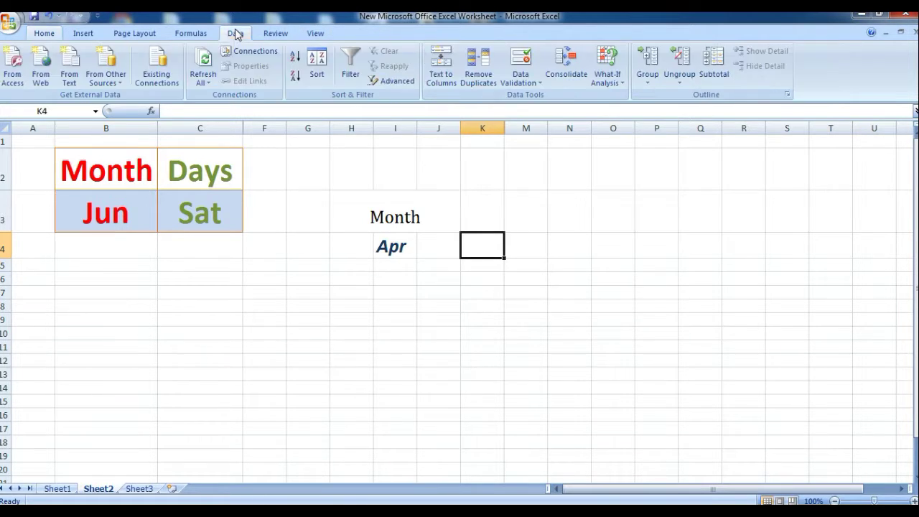
click(540, 83)
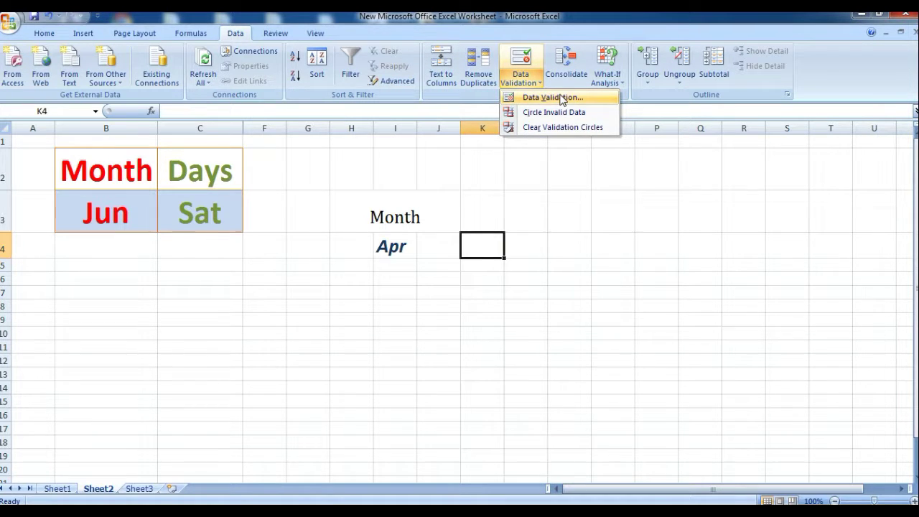
click(533, 242)
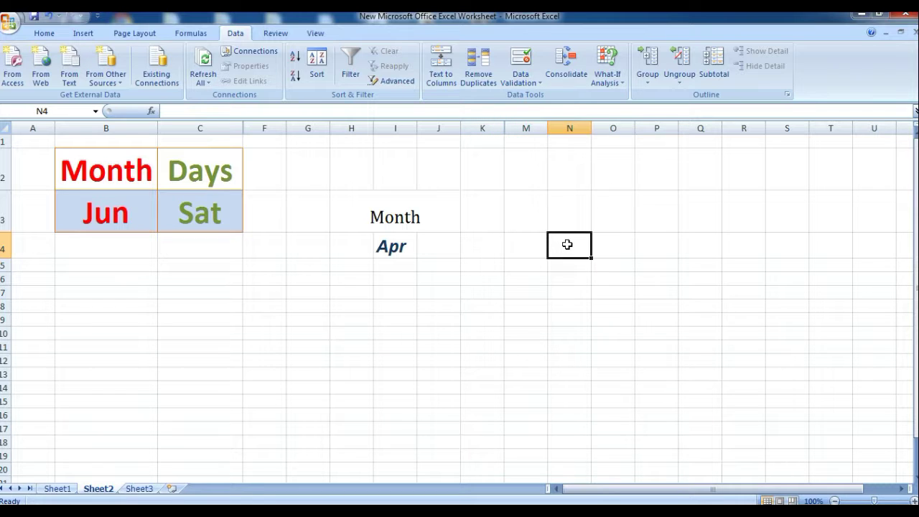
- Correct N4 to Sun and fill Sun through Sat down to N10
text(Sum)
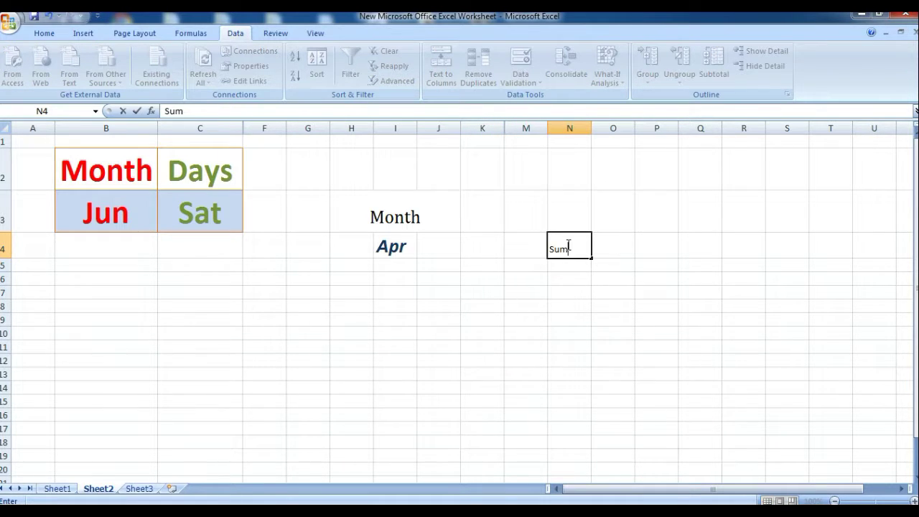
key(BackSpace)
text(n)
key(ctrl+Return)
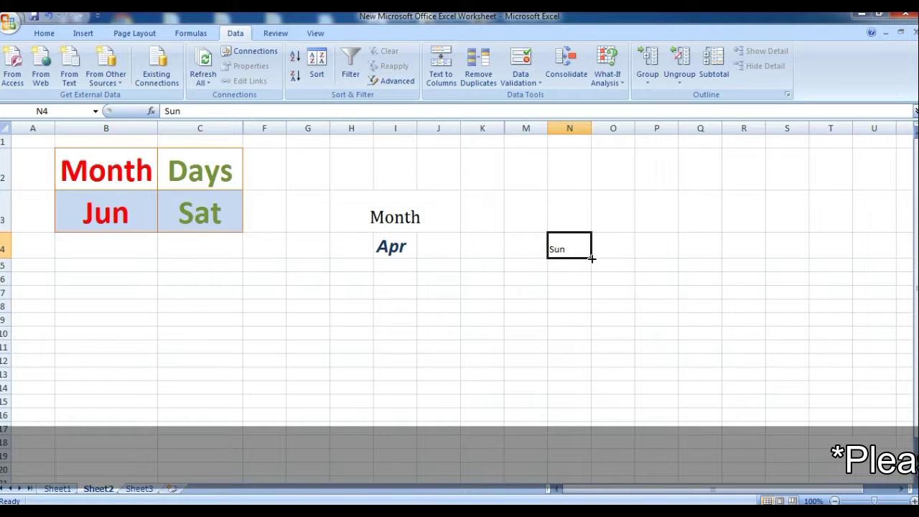
drag(592, 258, 585, 347)
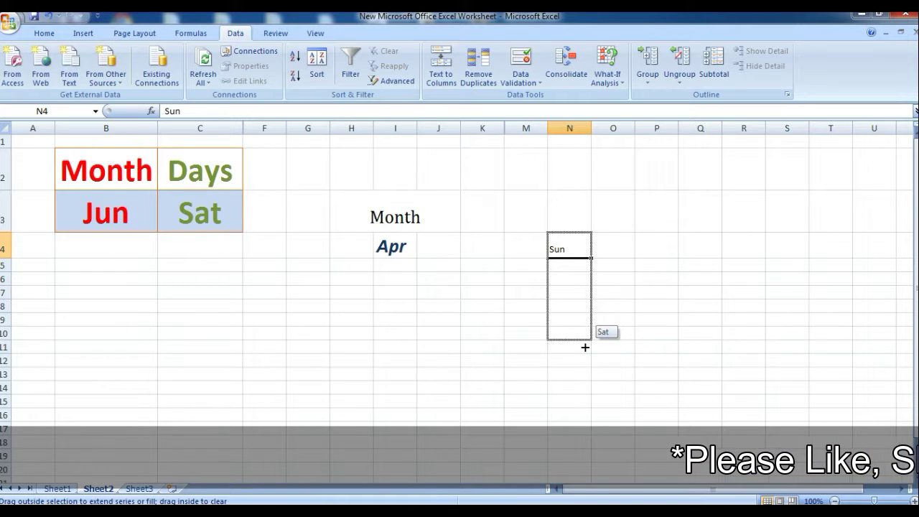
drag(585, 347, 586, 333)
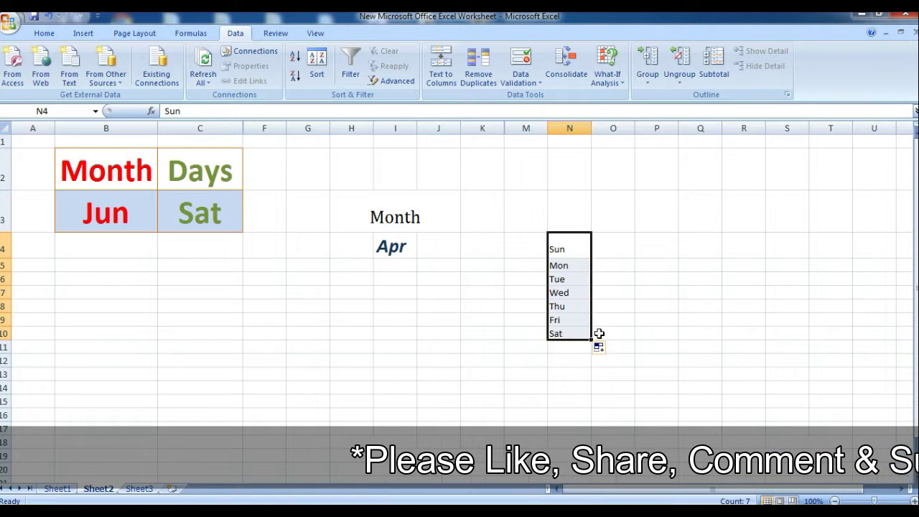
- Style the day names in N4:N10 large, bold, italic and red
click(45, 34)
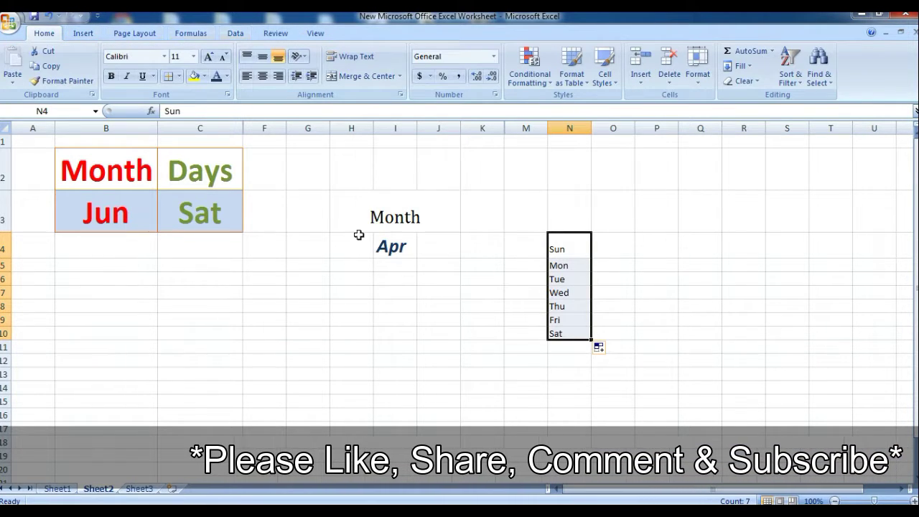
key(F4)
click(480, 242)
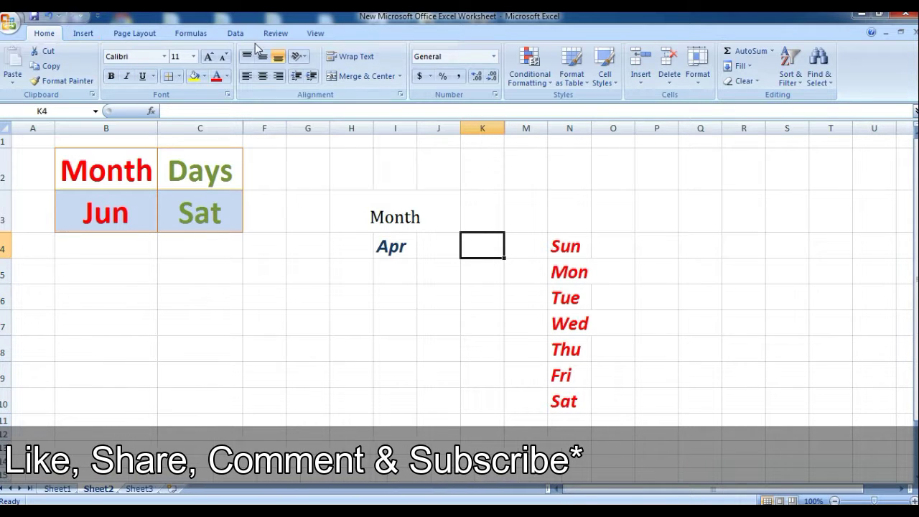
click(236, 33)
- Give K4 List data validation sourced from the days in $N$4:$N$10
click(522, 79)
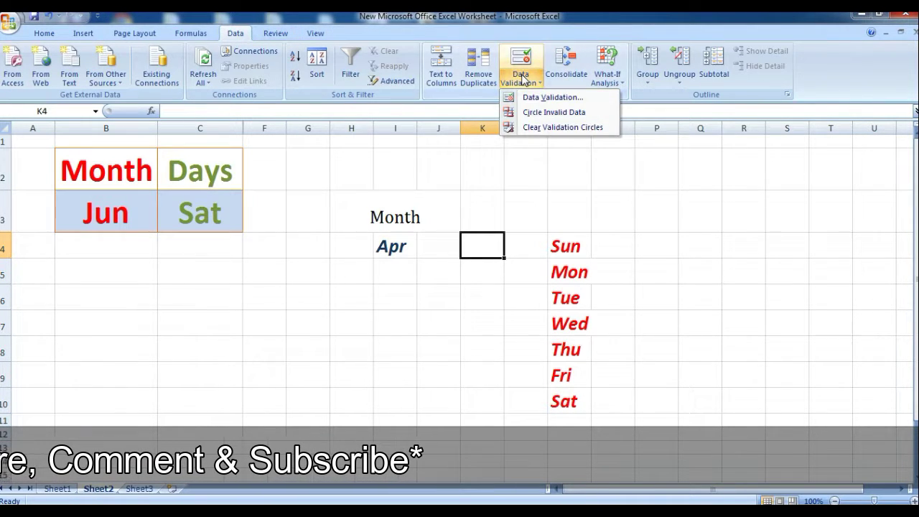
click(546, 97)
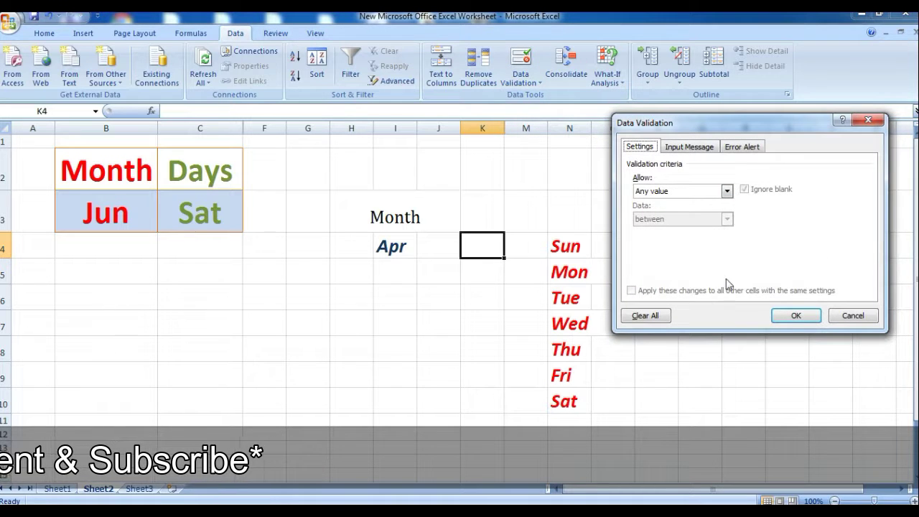
click(724, 191)
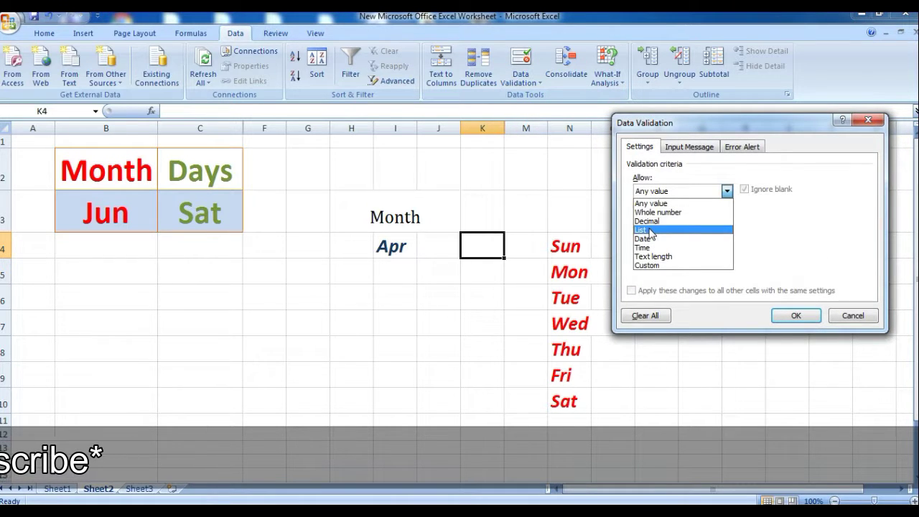
click(650, 230)
click(745, 245)
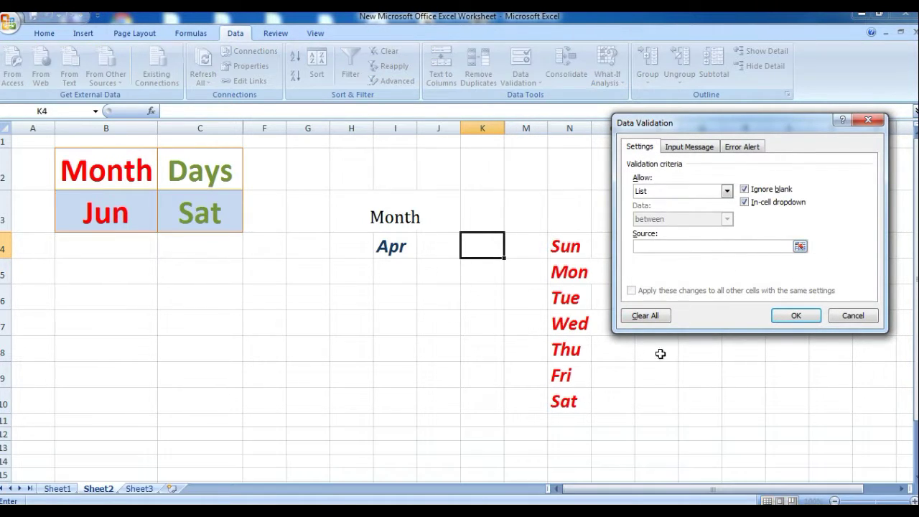
drag(571, 244, 570, 404)
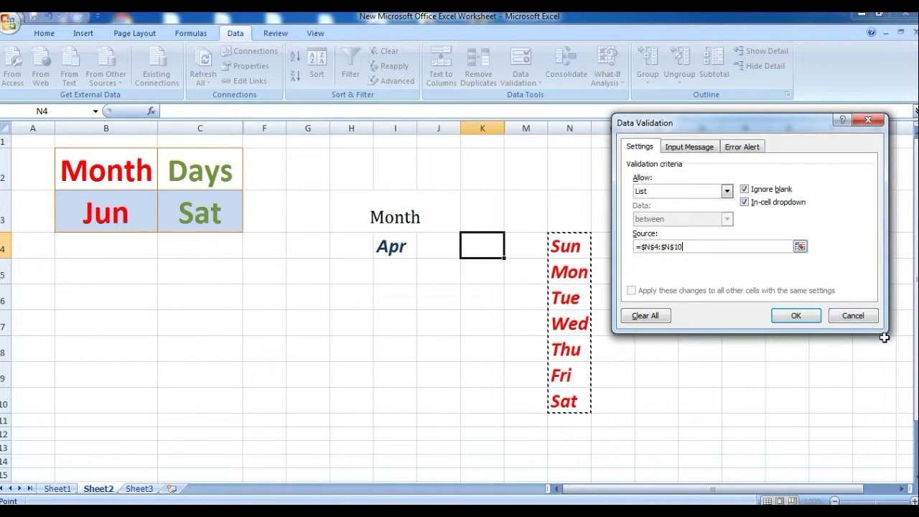
click(795, 315)
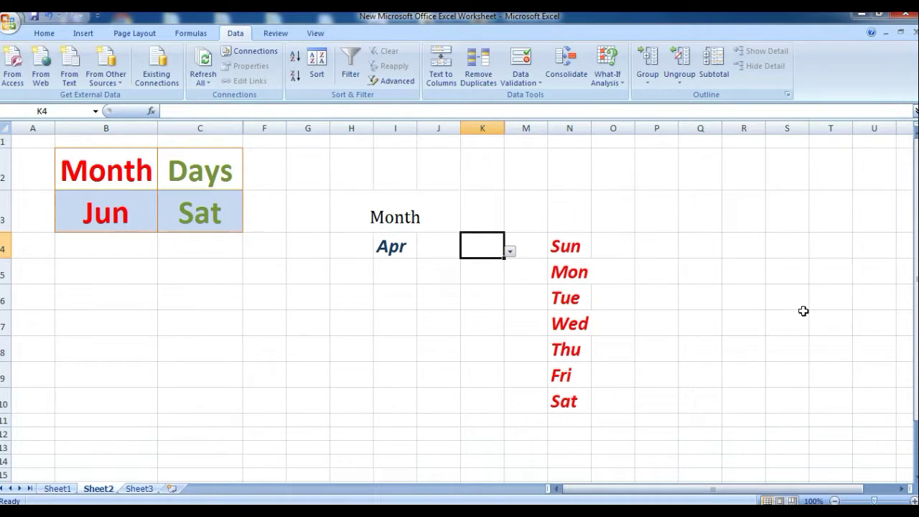
- Choose Sun from the K4 day drop-down
click(510, 252)
click(439, 263)
drag(562, 244, 575, 404)
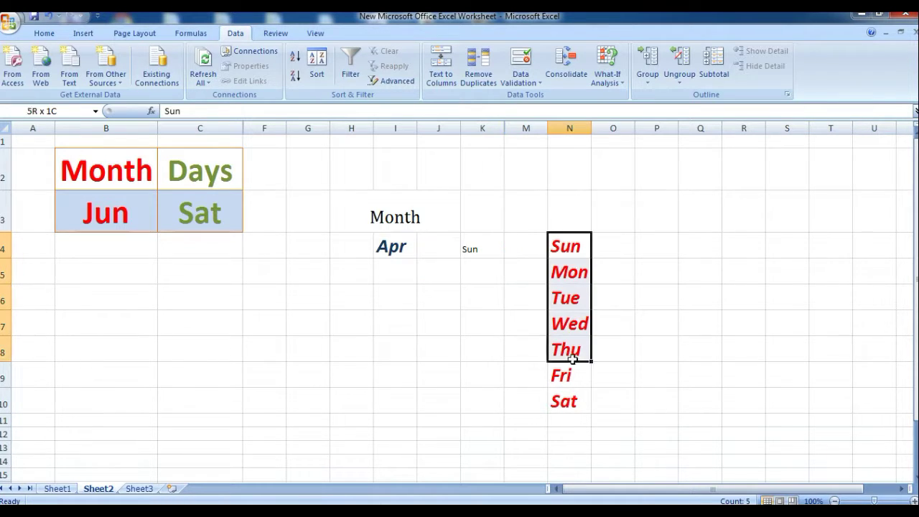
click(476, 247)
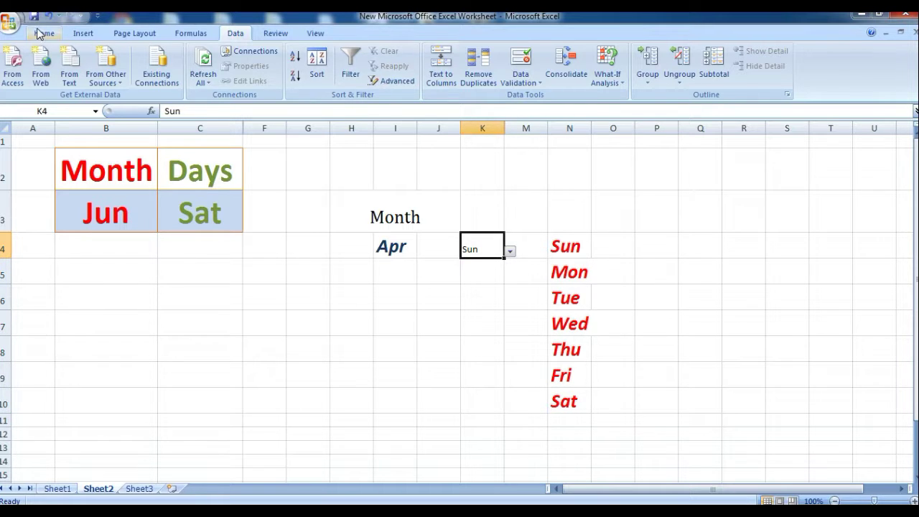
- Format K4's Sun as red, bold italic Baskerville Old Face at size 28
key(alt+h)
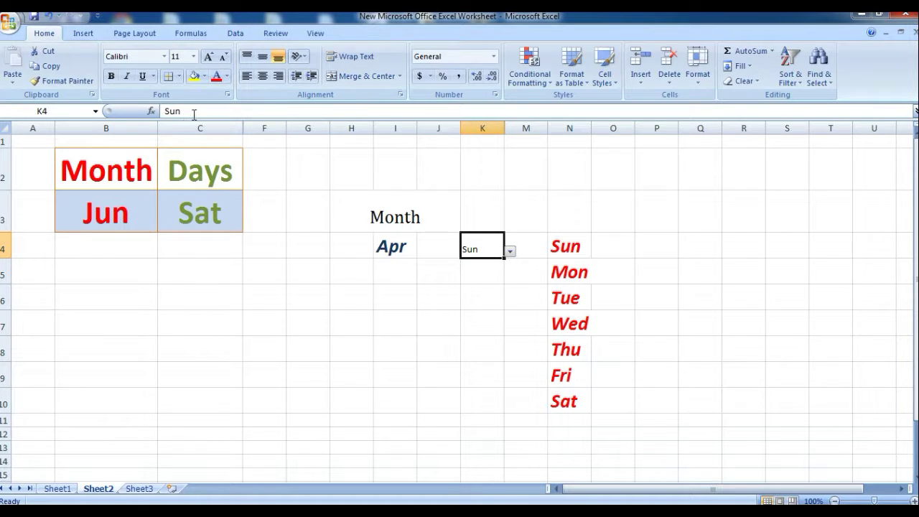
drag(194, 112, 153, 113)
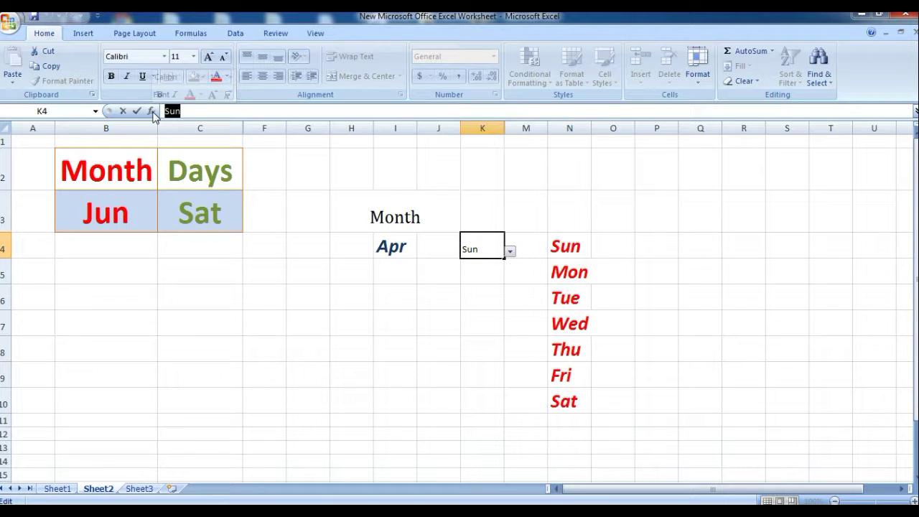
click(226, 76)
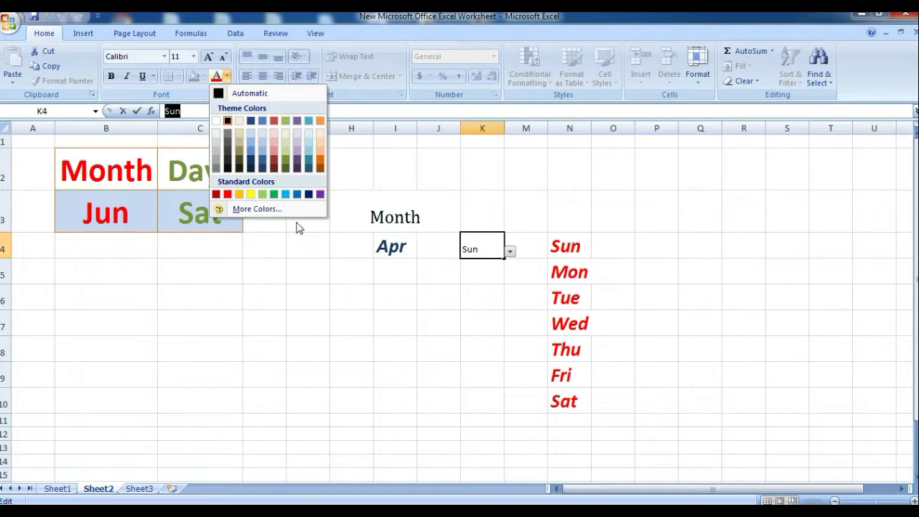
click(228, 194)
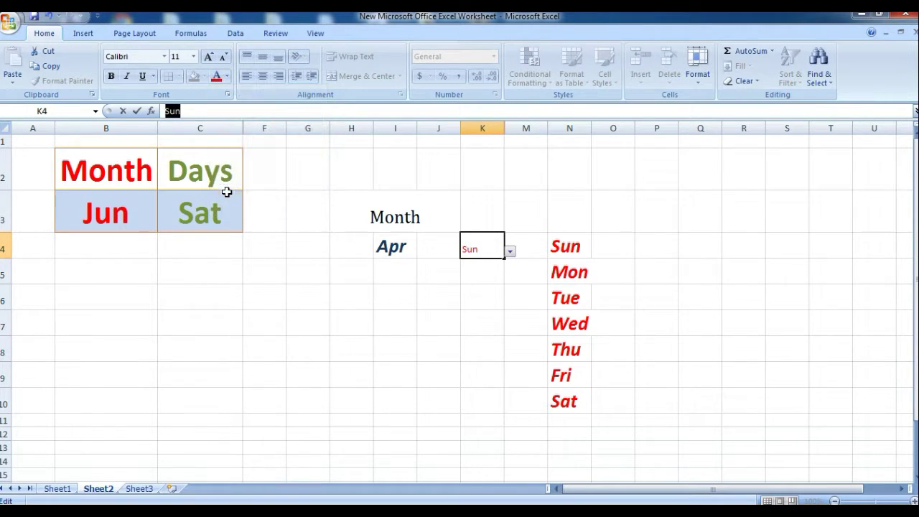
click(112, 77)
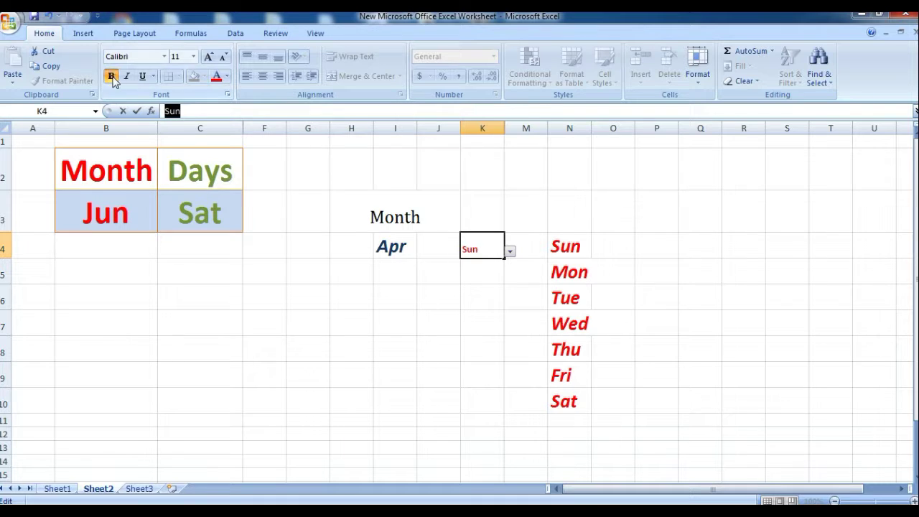
click(163, 56)
click(135, 361)
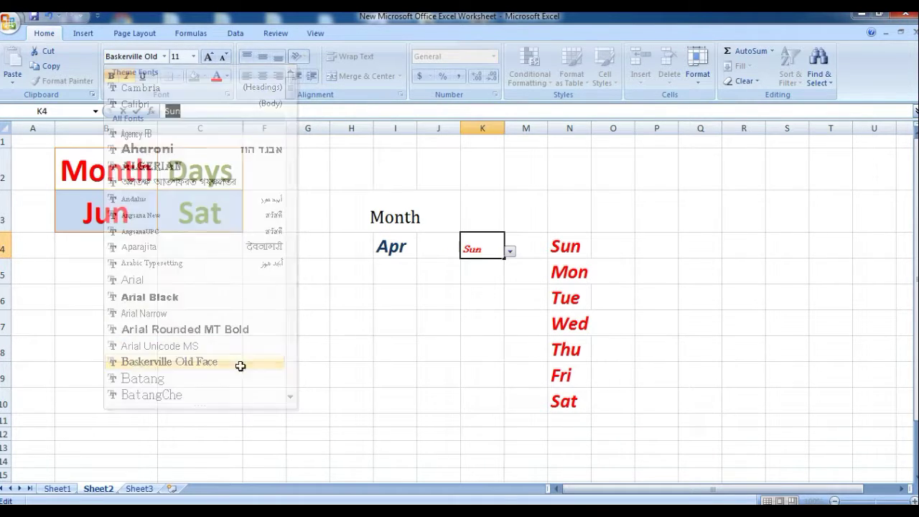
click(192, 57)
click(173, 209)
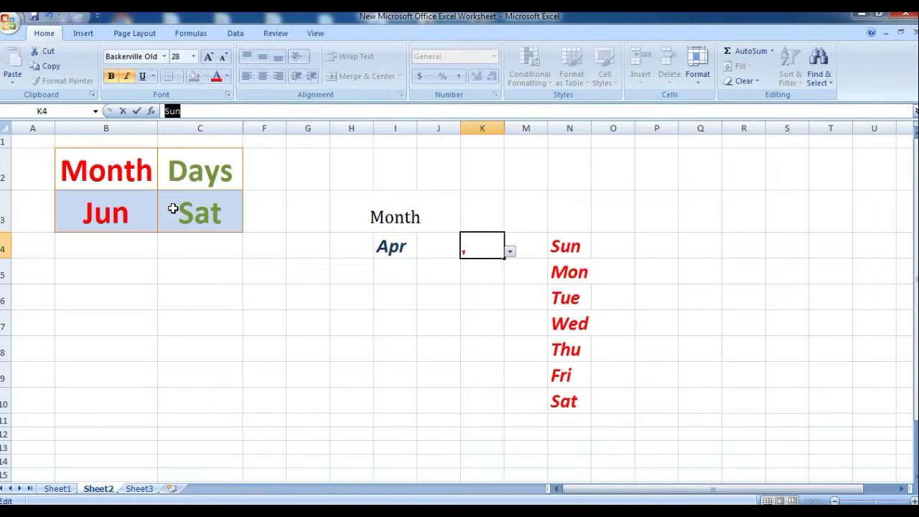
click(750, 346)
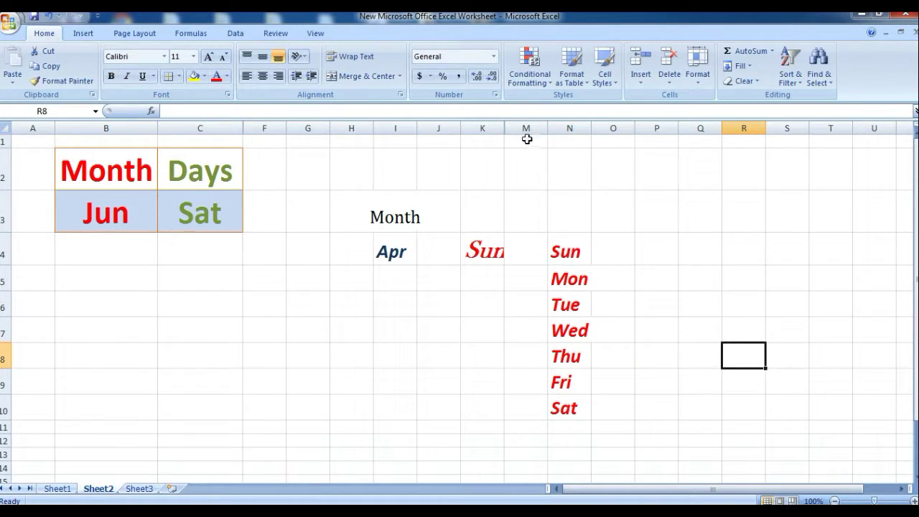
- Widen column K so 'Sun' fits, then hide source column N with the Sun–Sat days
drag(503, 131, 538, 137)
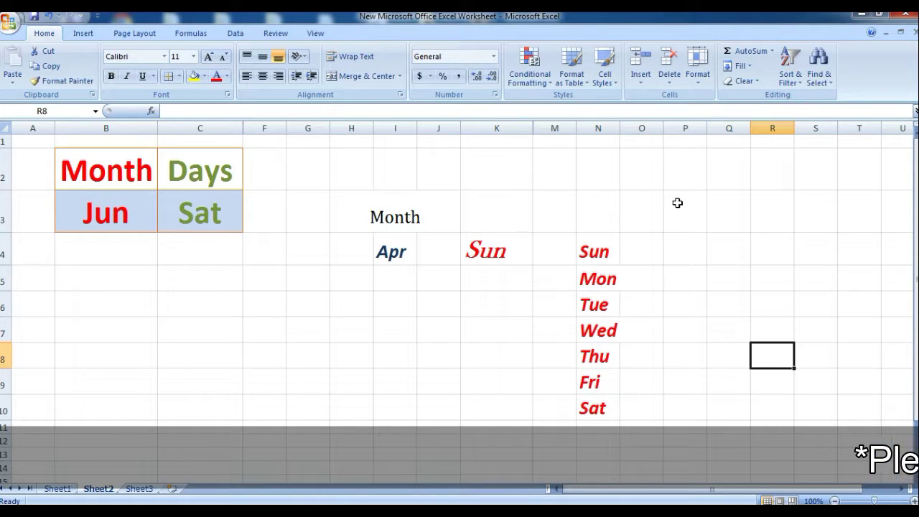
drag(616, 250, 608, 406)
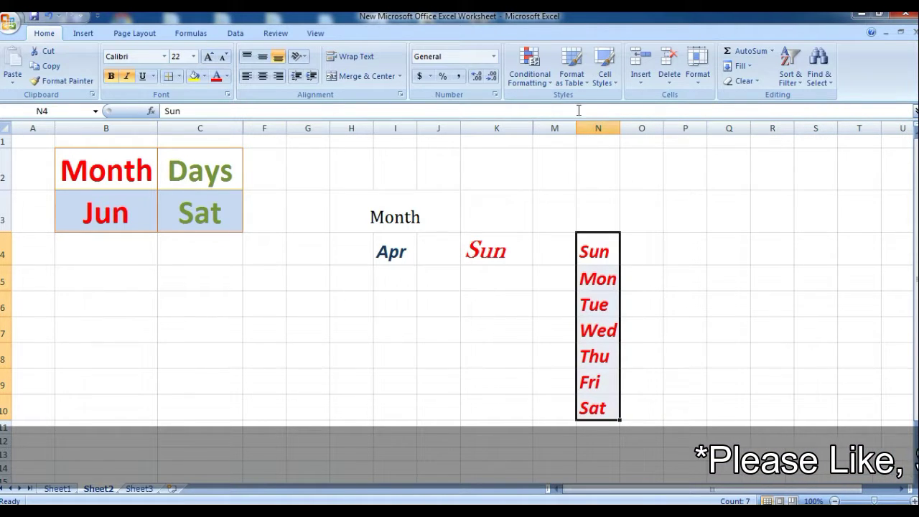
right_click(593, 128)
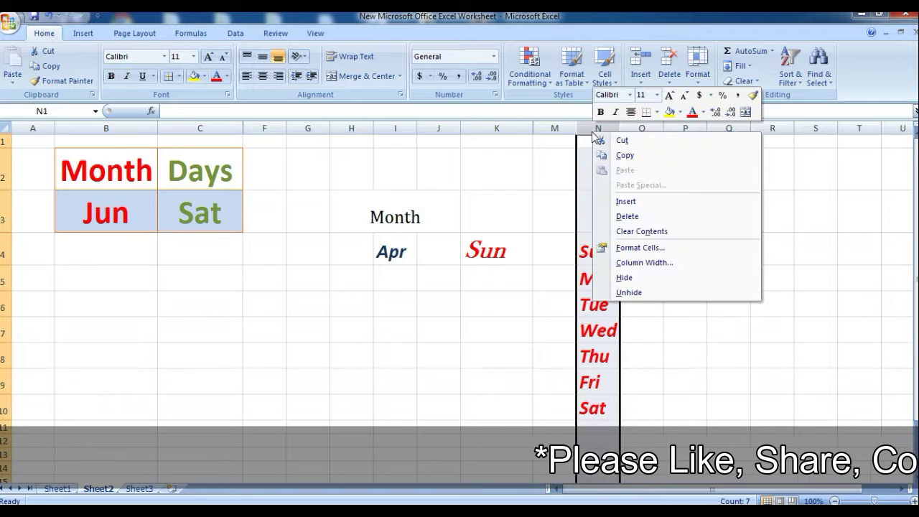
click(630, 279)
click(625, 277)
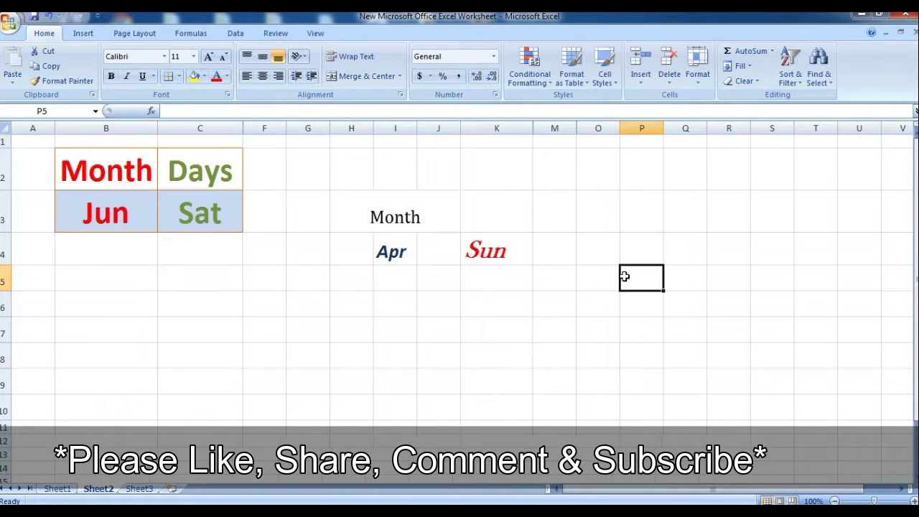